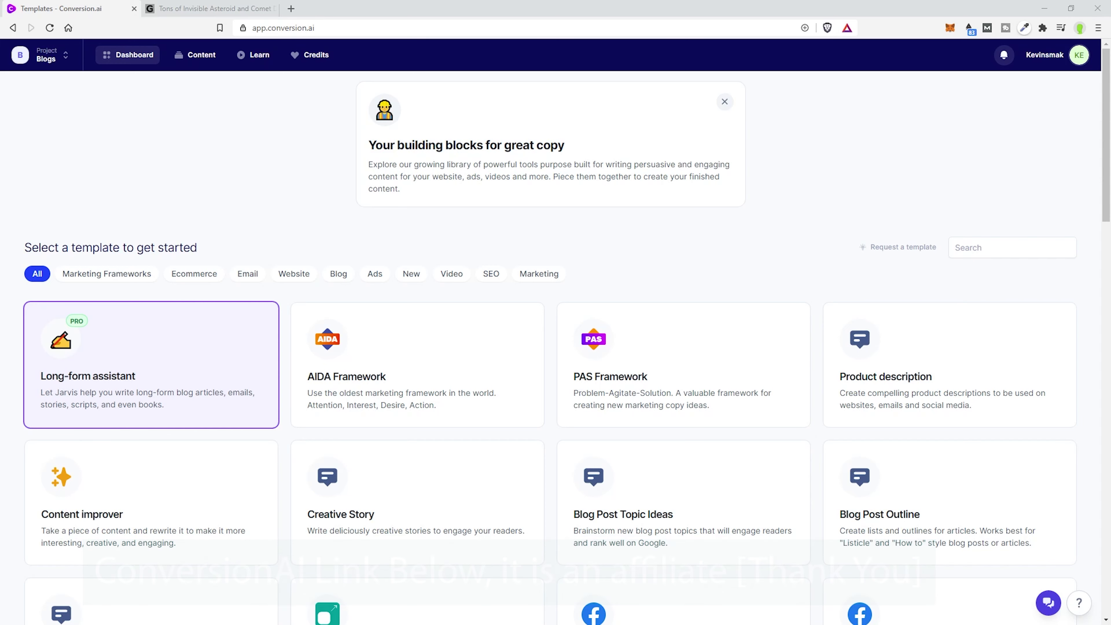
- Create a new blank document from the Long-form assistant template
{"action": "left_click", "coordinate": [114, 387]}
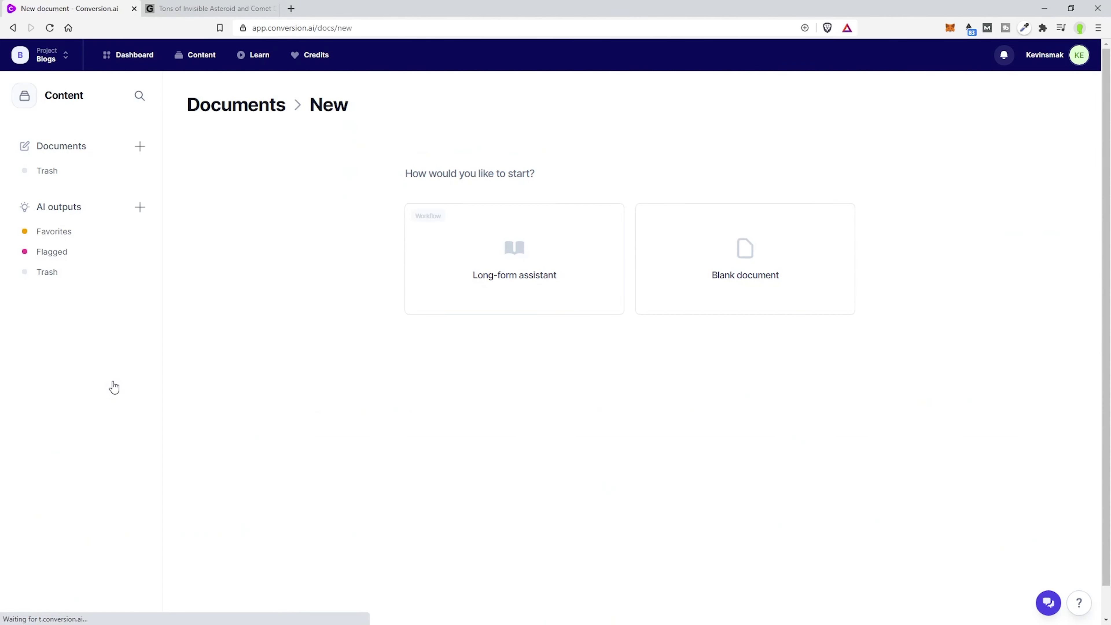
{"action": "left_click", "coordinate": [744, 263]}
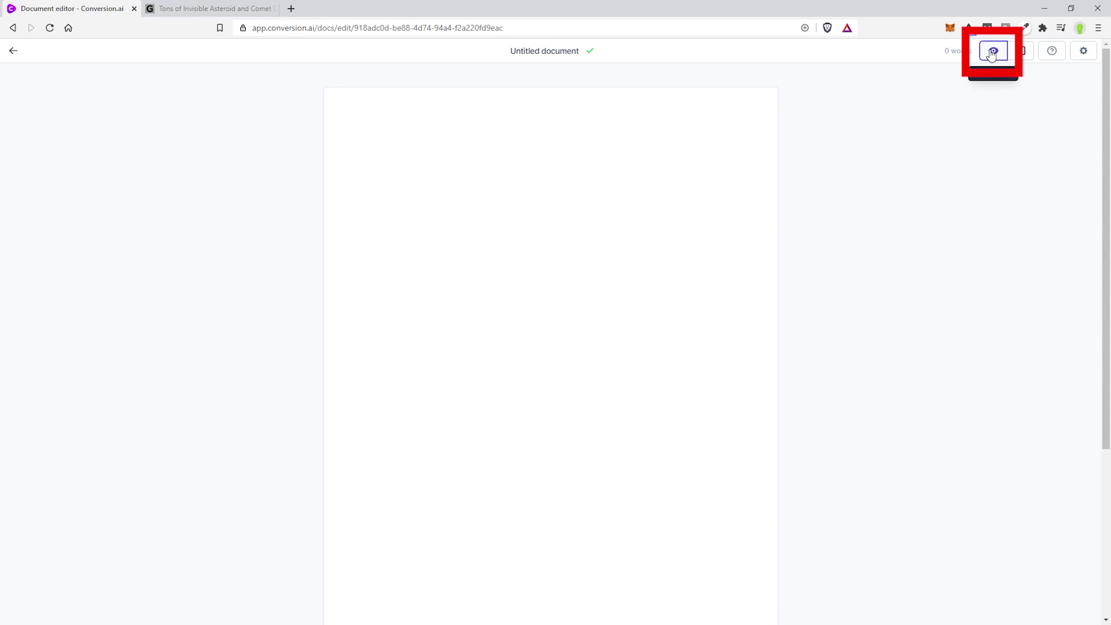
- Copy the headline of the Gizmodo article and paste it into the blank document as unformatted text, followed by an empty line
{"action": "left_click", "coordinate": [199, 10]}
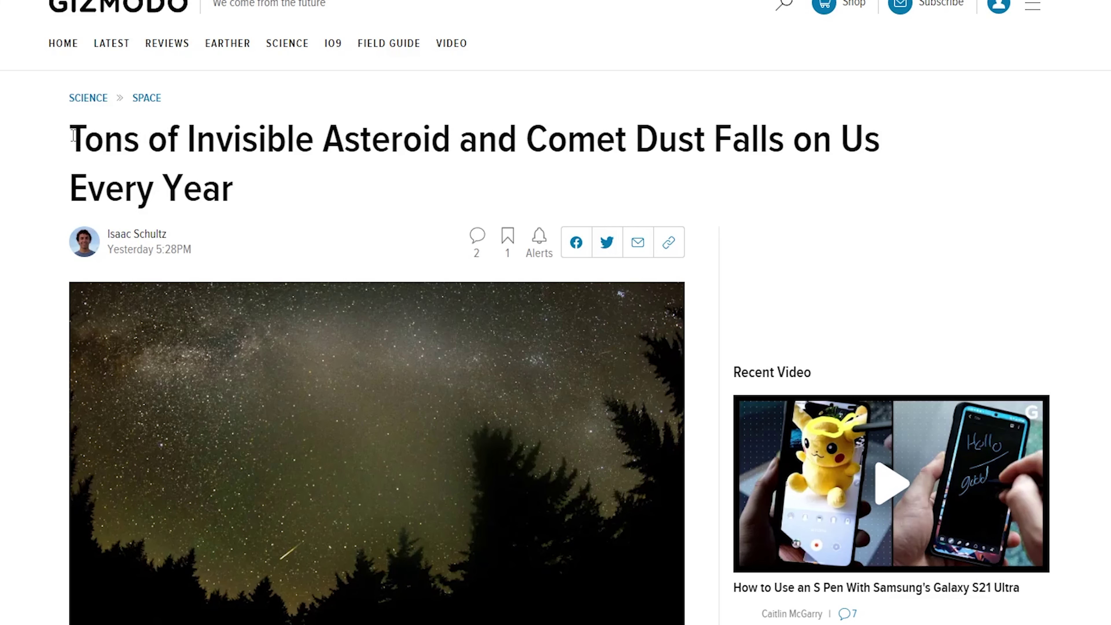
{"action": "scroll", "coordinate": [72, 136], "scroll_direction": "down", "scroll_amount": 2}
{"action": "left_click_drag", "start_coordinate": [71, 66], "coordinate": [231, 101]}
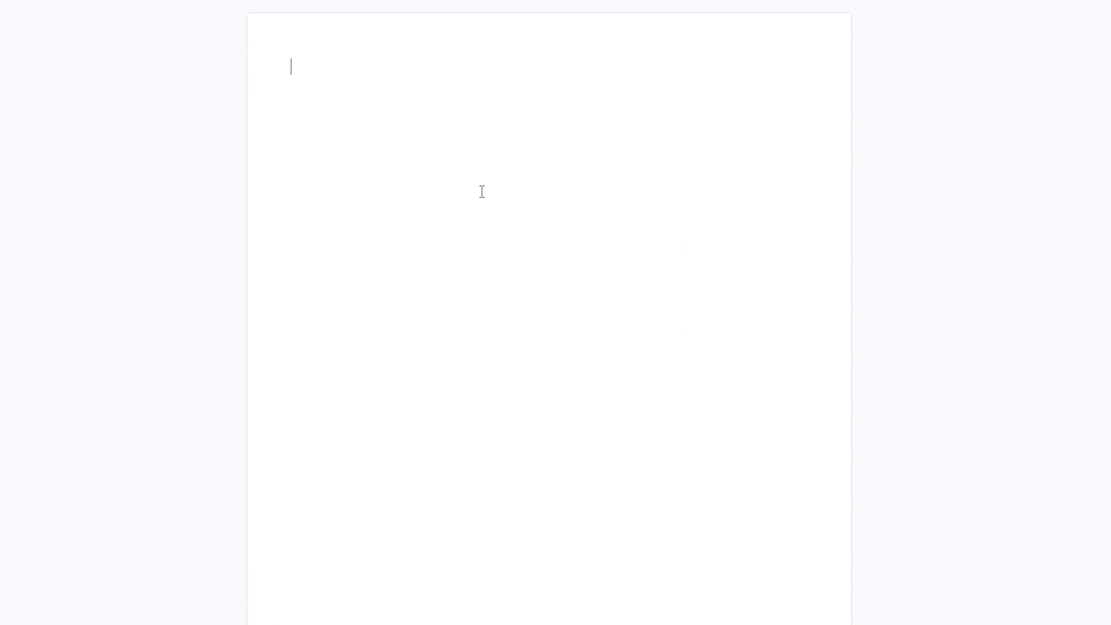
{"action": "type", "text": "Tons of Invisible Asteroid and Comet Dust Falls on Us Every Year"}
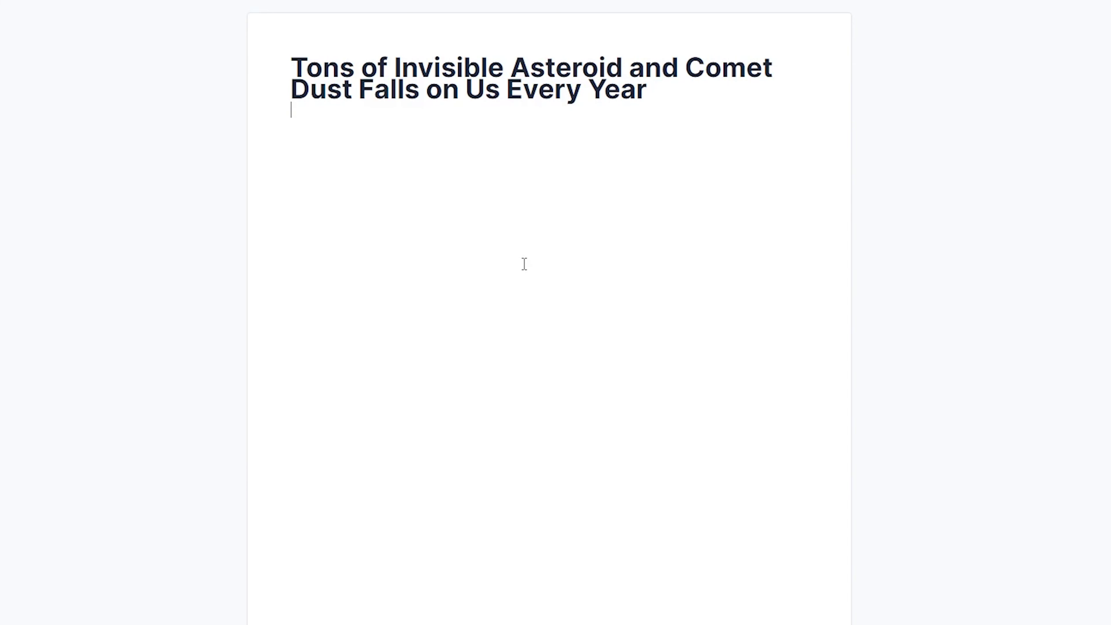
{"action": "key", "text": "ctrl+z"}
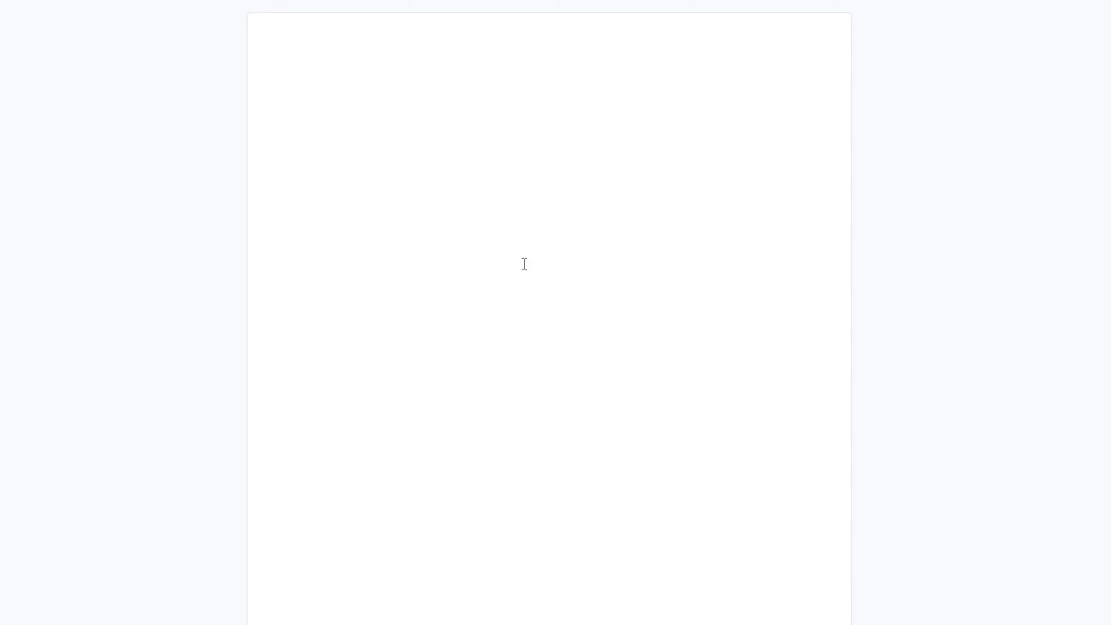
{"action": "type", "text": "Tons of Invisible Asteroid and Comet Dust Falls on Us Every Year"}
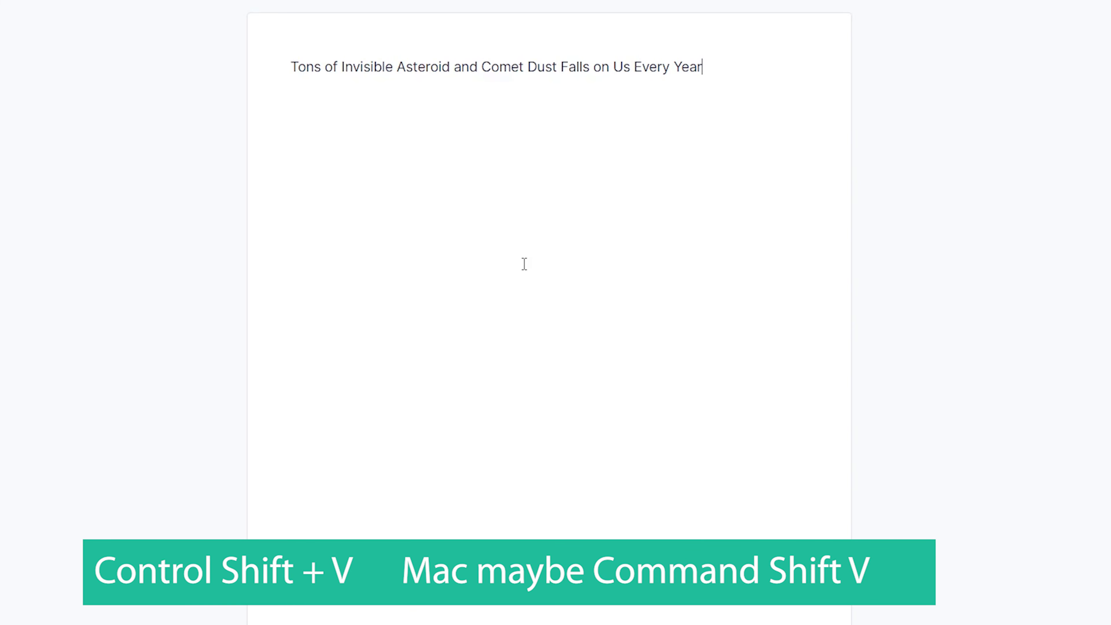
{"action": "key", "text": "Return"}
{"action": "key", "text": "Return"}
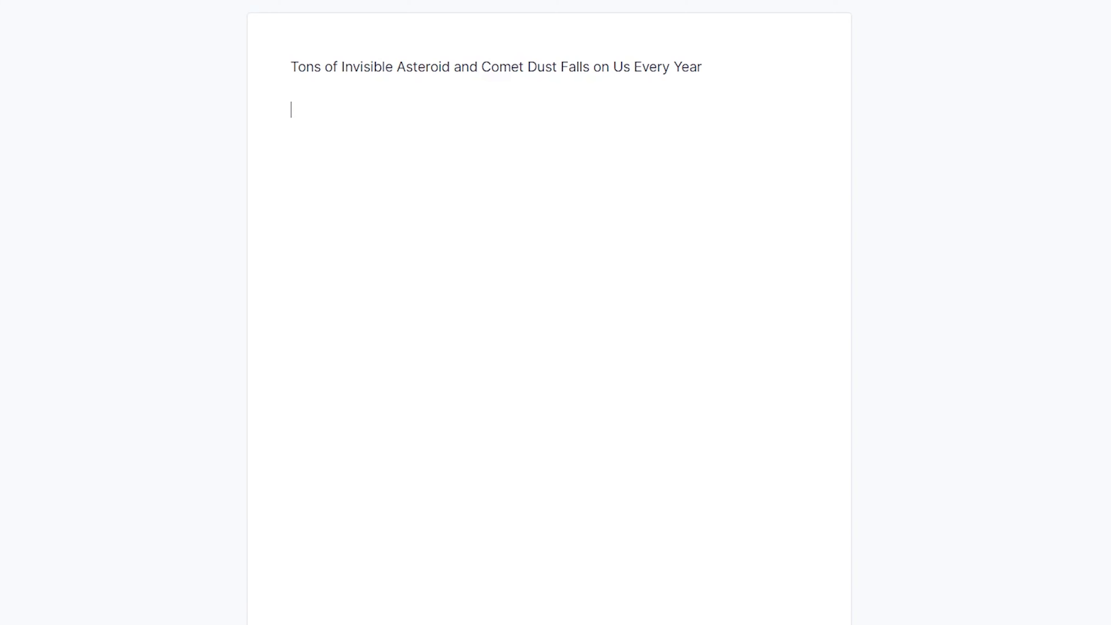
- Copy the Gizmodo article body from "Some 10,000 grand pianos'" through "sieves at the ready" and paste it below the document's title
{"action": "key", "text": "alt+Tab"}
{"action": "scroll", "coordinate": [138, 306], "scroll_direction": "down", "scroll_amount": 5}
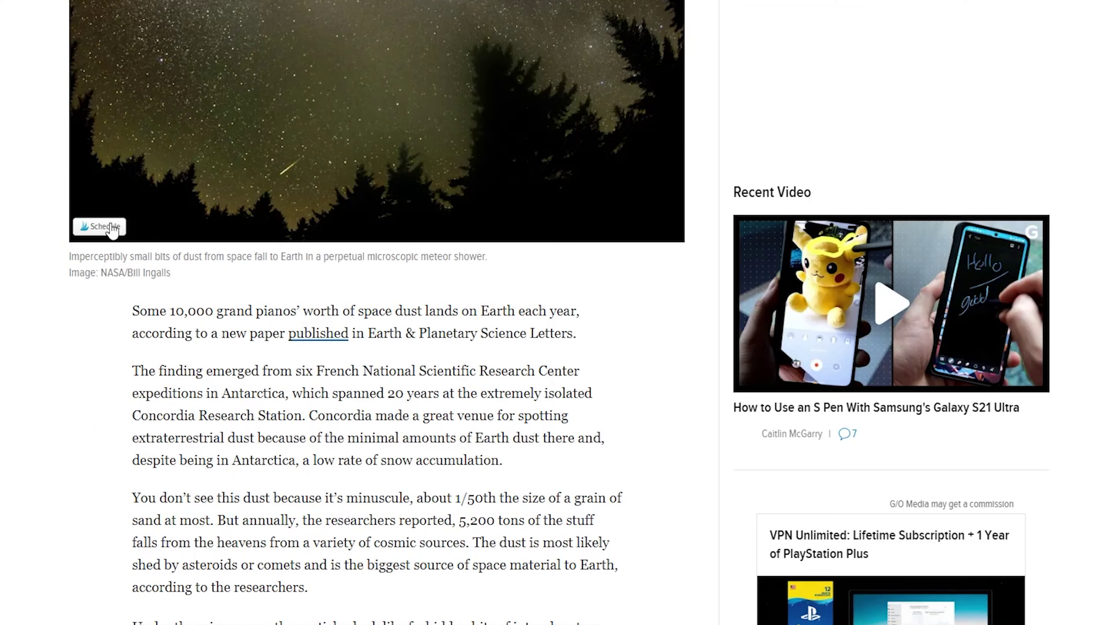
{"action": "left_click_drag", "start_coordinate": [138, 305], "coordinate": [282, 398]}
{"action": "scroll", "coordinate": [304, 398], "scroll_direction": "down", "scroll_amount": 15}
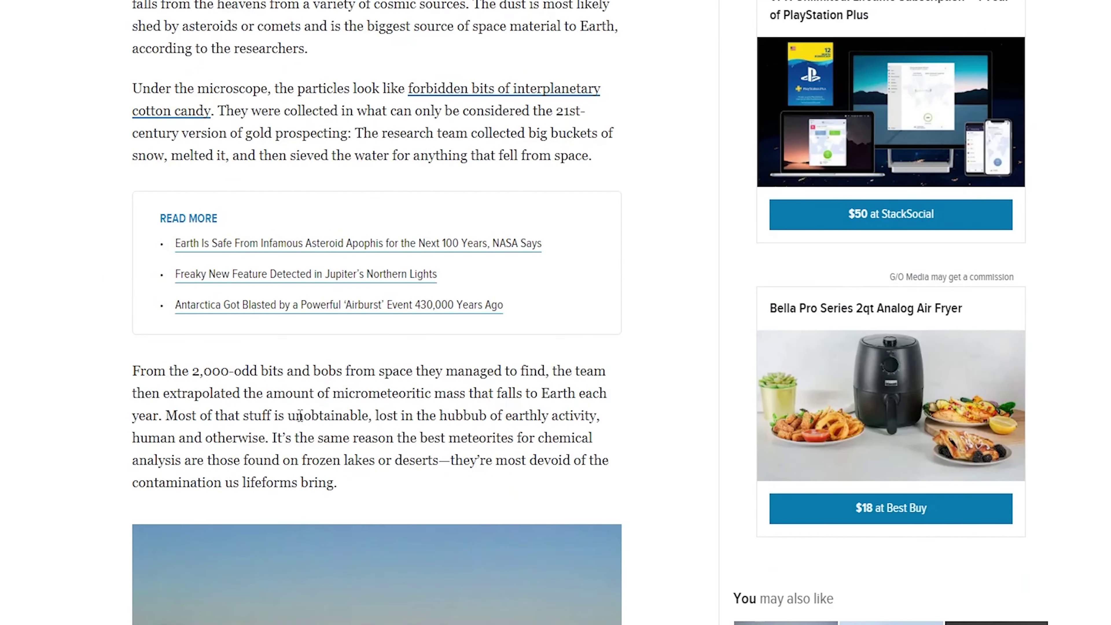
{"action": "scroll", "coordinate": [305, 397], "scroll_direction": "down", "scroll_amount": 10}
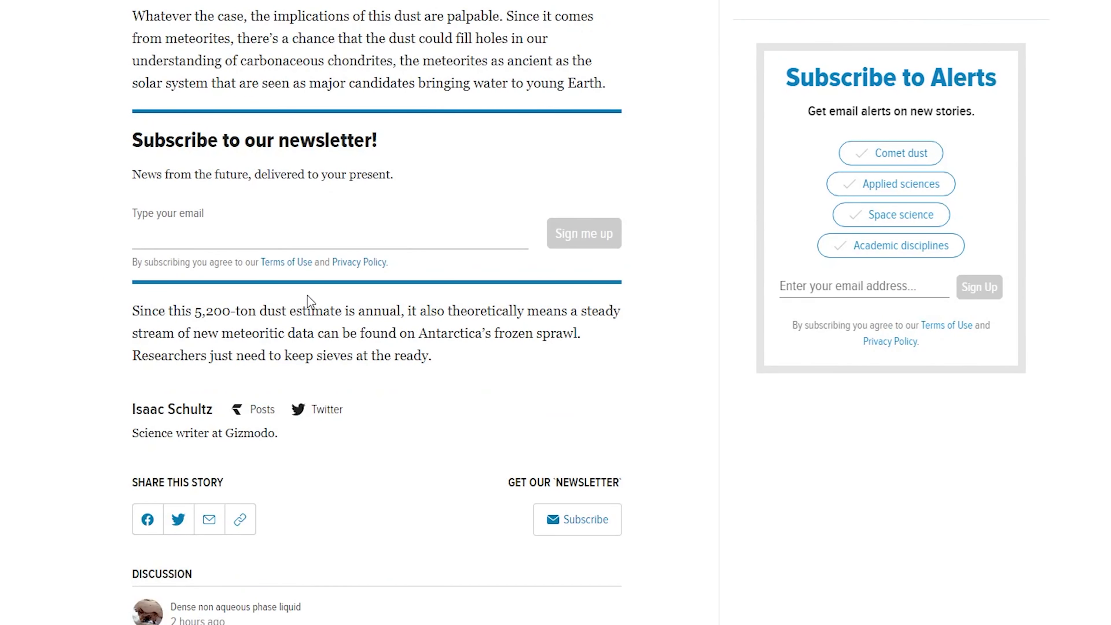
{"action": "left_click", "coordinate": [441, 363], "text": "shift"}
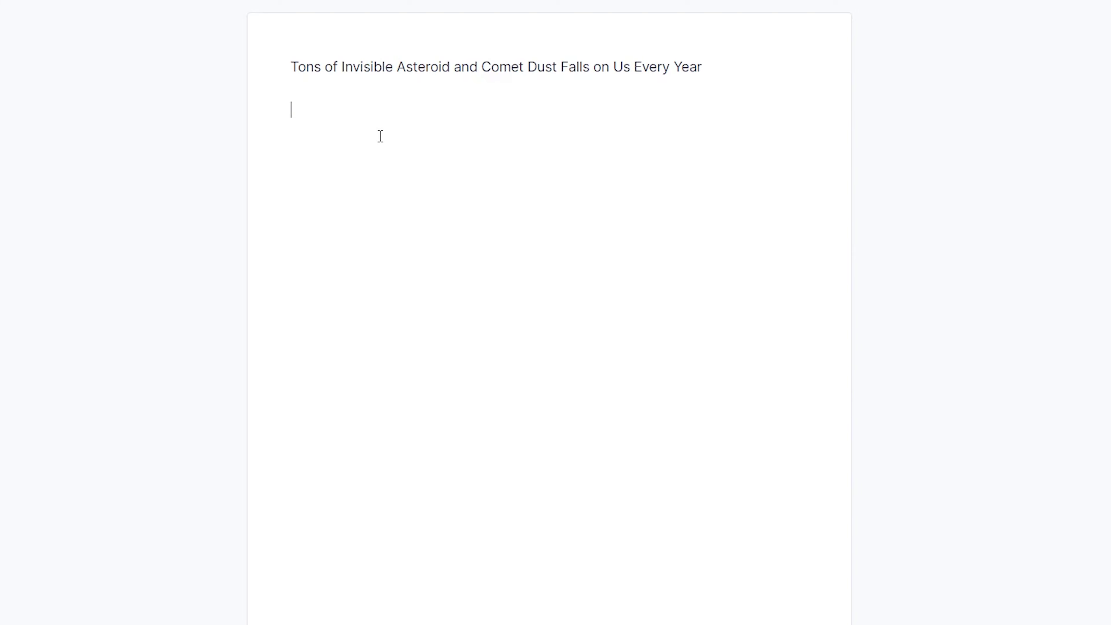
{"action": "key", "text": "ctrl+v"}
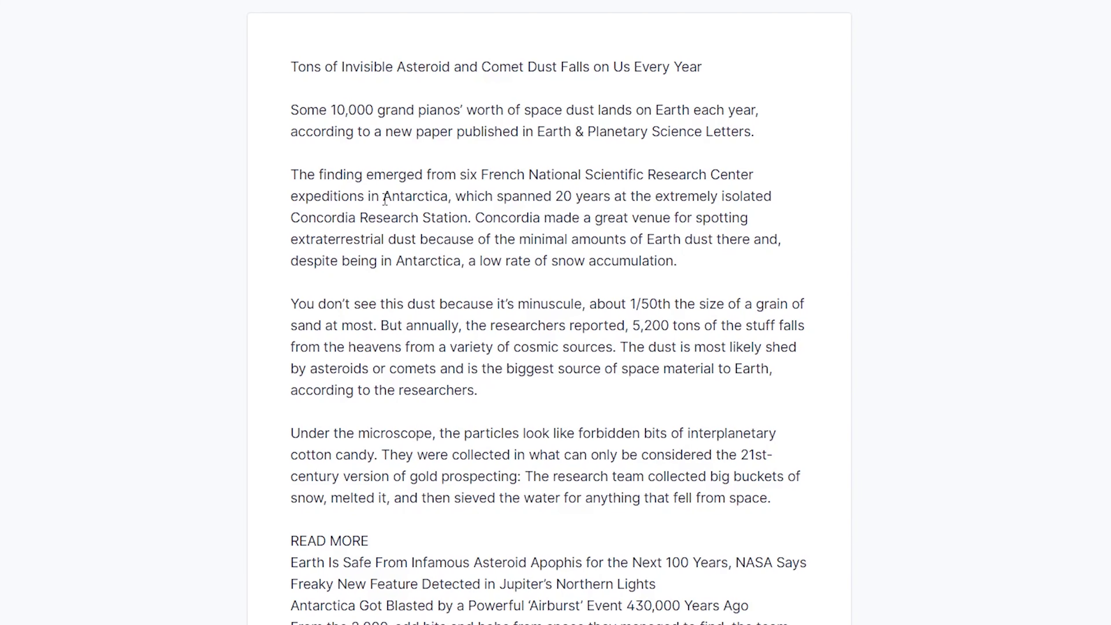
- Check the "READ MORE" block against the source article and delete it with its three related headlines from the document
{"action": "scroll", "coordinate": [385, 198], "scroll_direction": "down", "scroll_amount": 7}
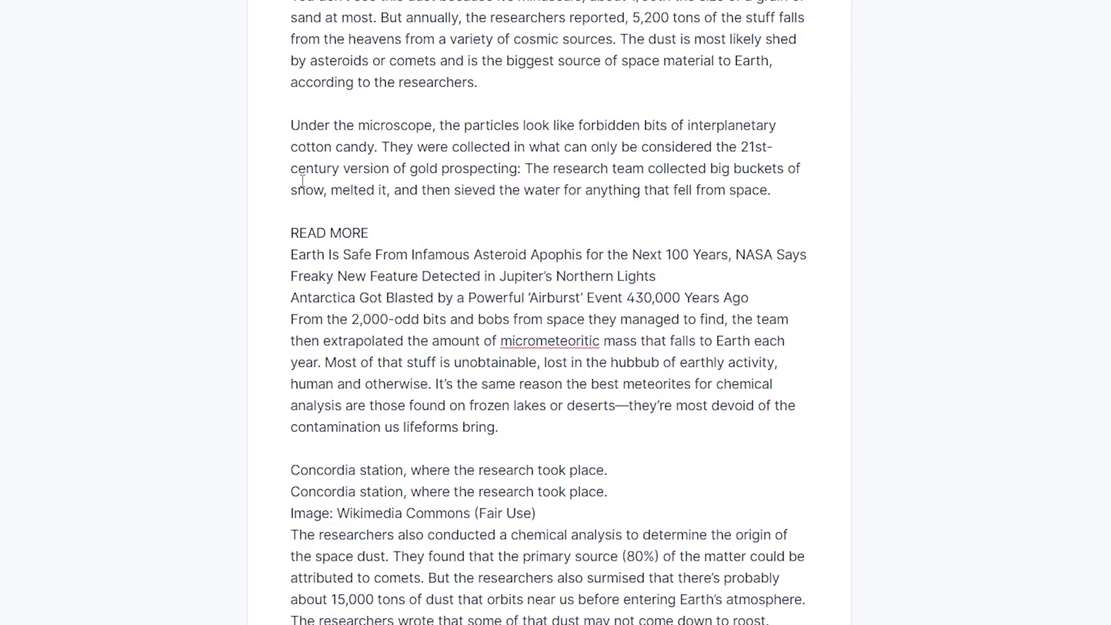
{"action": "key", "text": "alt+Tab"}
{"action": "scroll", "coordinate": [109, 219], "scroll_direction": "up", "scroll_amount": 3}
{"action": "left_click", "coordinate": [42, 320]}
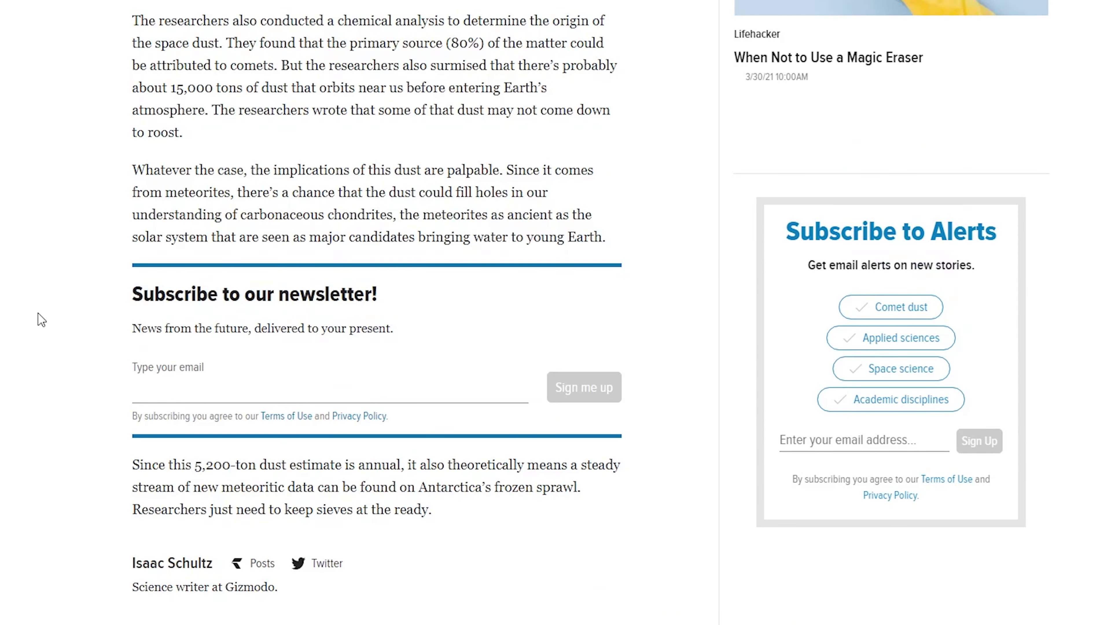
{"action": "scroll", "coordinate": [136, 255], "scroll_direction": "up", "scroll_amount": 15}
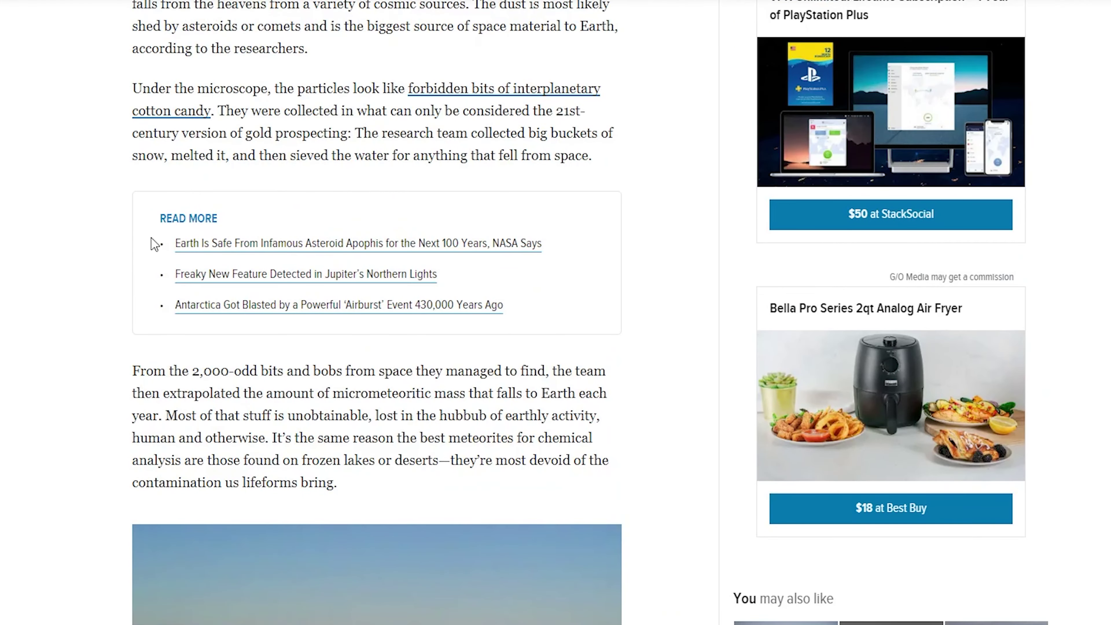
{"action": "scroll", "coordinate": [206, 333], "scroll_direction": "down", "scroll_amount": 14}
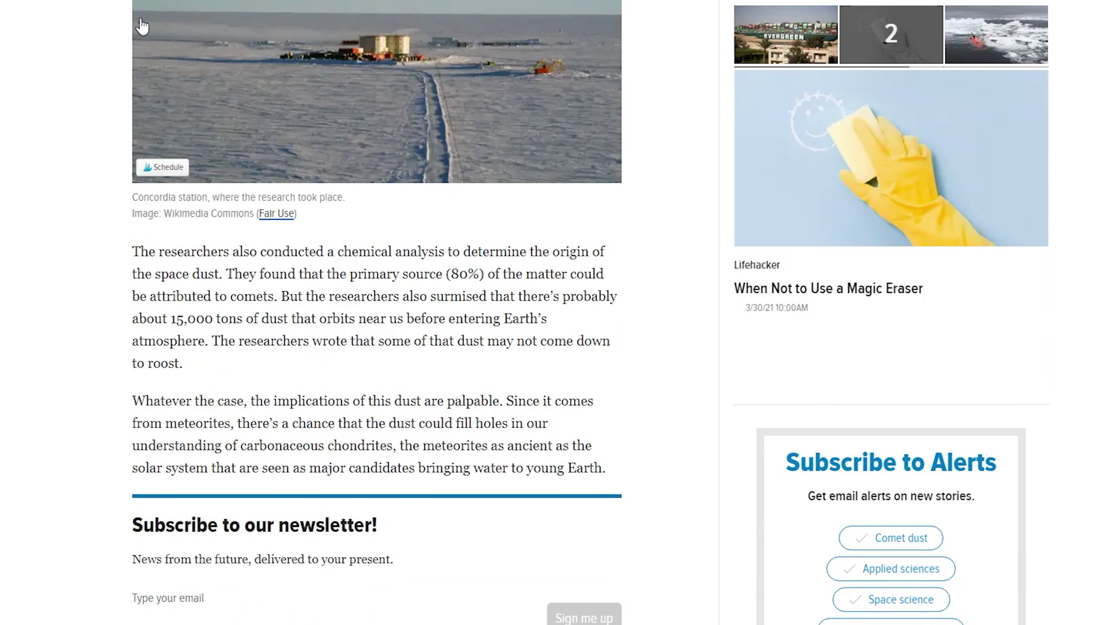
{"action": "key", "text": "alt+Tab"}
{"action": "left_click_drag", "start_coordinate": [291, 229], "coordinate": [769, 298]}
{"action": "key", "text": "BackSpace"}
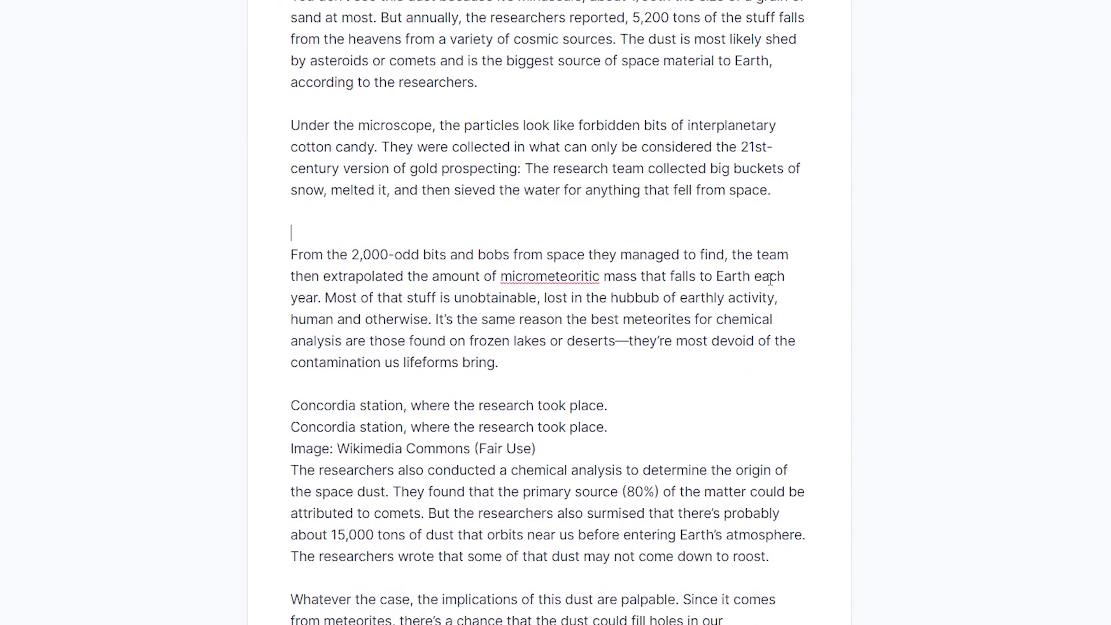
- Delete the newsletter sign-up text between the last two paragraphs, including "Sign me up", the subscription terms sentence and the extra blank lines
{"action": "scroll", "coordinate": [770, 280], "scroll_direction": "down", "scroll_amount": 7}
{"action": "left_click_drag", "start_coordinate": [395, 441], "coordinate": [211, 398]}
{"action": "key", "text": "BackSpace"}
{"action": "left_click_drag", "start_coordinate": [376, 440], "coordinate": [235, 443]}
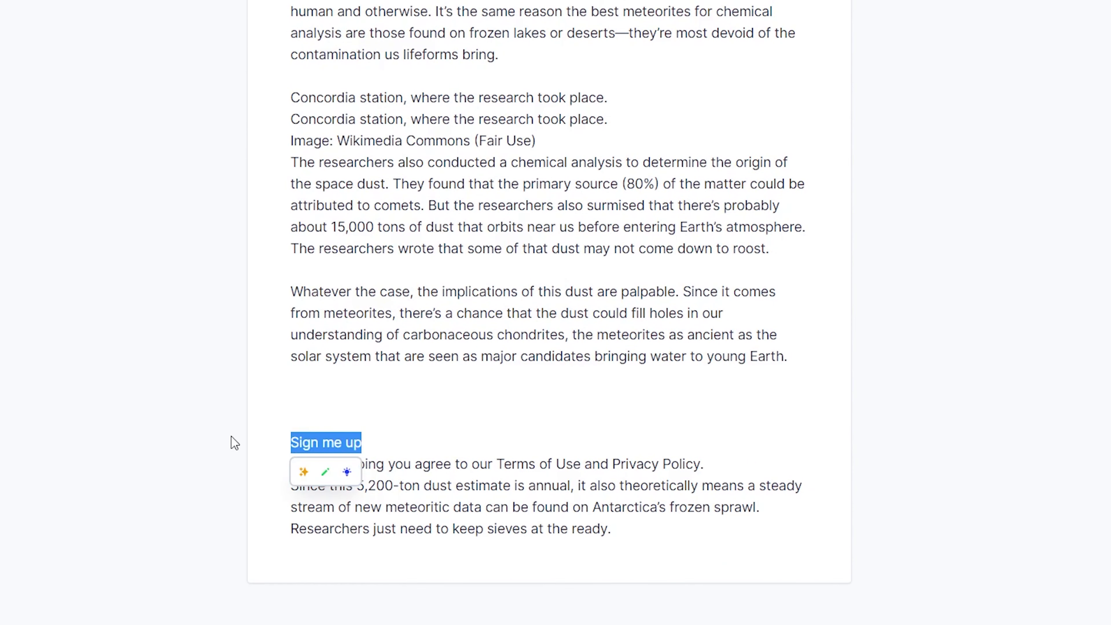
{"action": "key", "text": "BackSpace"}
{"action": "key", "text": "BackSpace"}
{"action": "left_click_drag", "start_coordinate": [277, 392], "coordinate": [705, 443]}
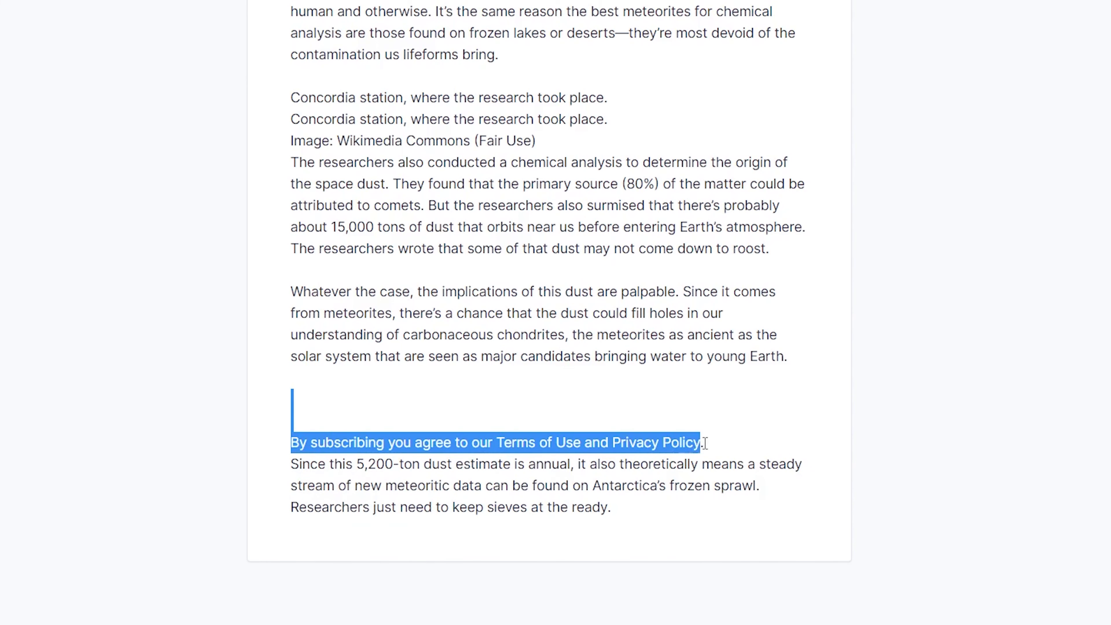
{"action": "key", "text": "BackSpace"}
{"action": "key", "text": "BackSpace"}
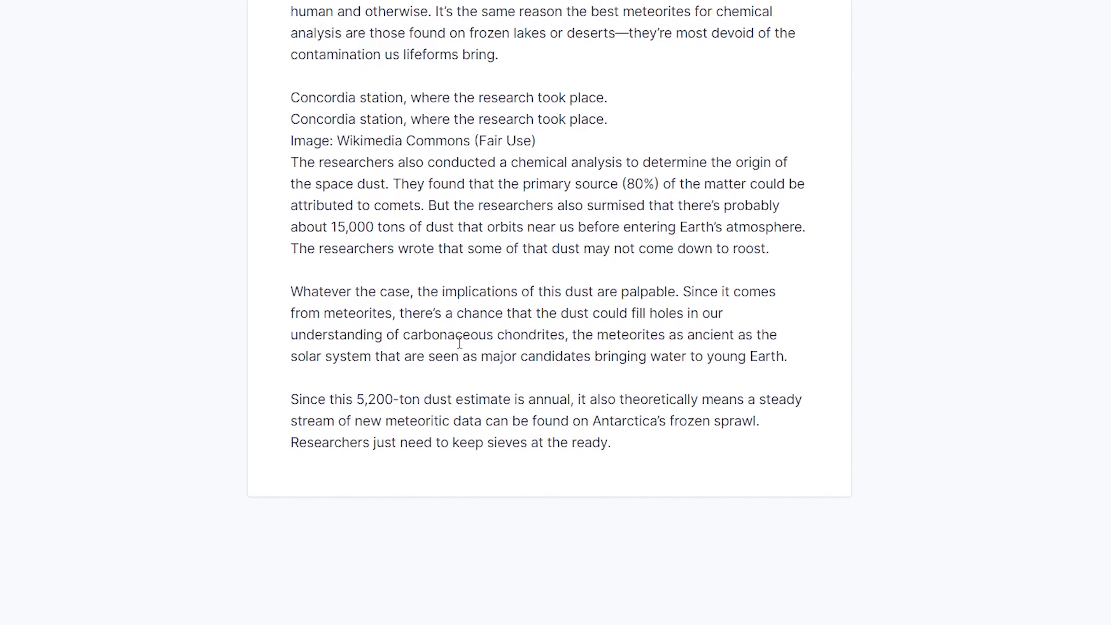
- Delete the two Concordia station captions and the Wikimedia image credit above the chemical analysis paragraph, leaving blank space between the paragraphs
{"action": "scroll", "coordinate": [459, 342], "scroll_direction": "up", "scroll_amount": 2}
{"action": "left_click", "coordinate": [577, 225]}
{"action": "key", "text": "Return"}
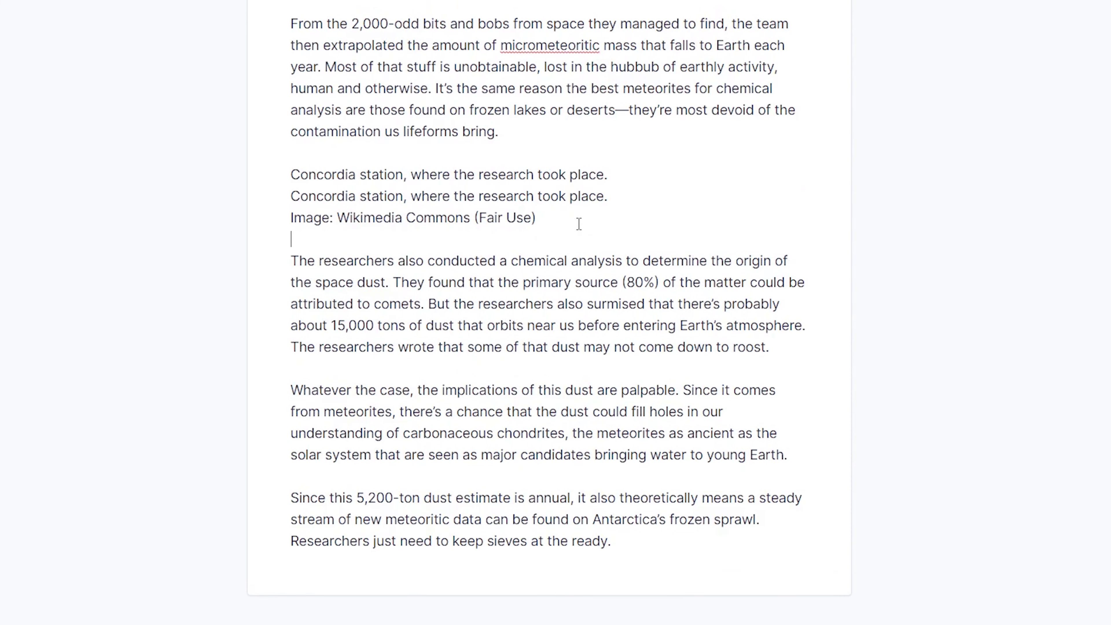
{"action": "left_click_drag", "start_coordinate": [535, 218], "coordinate": [275, 174]}
{"action": "key", "text": "BackSpace"}
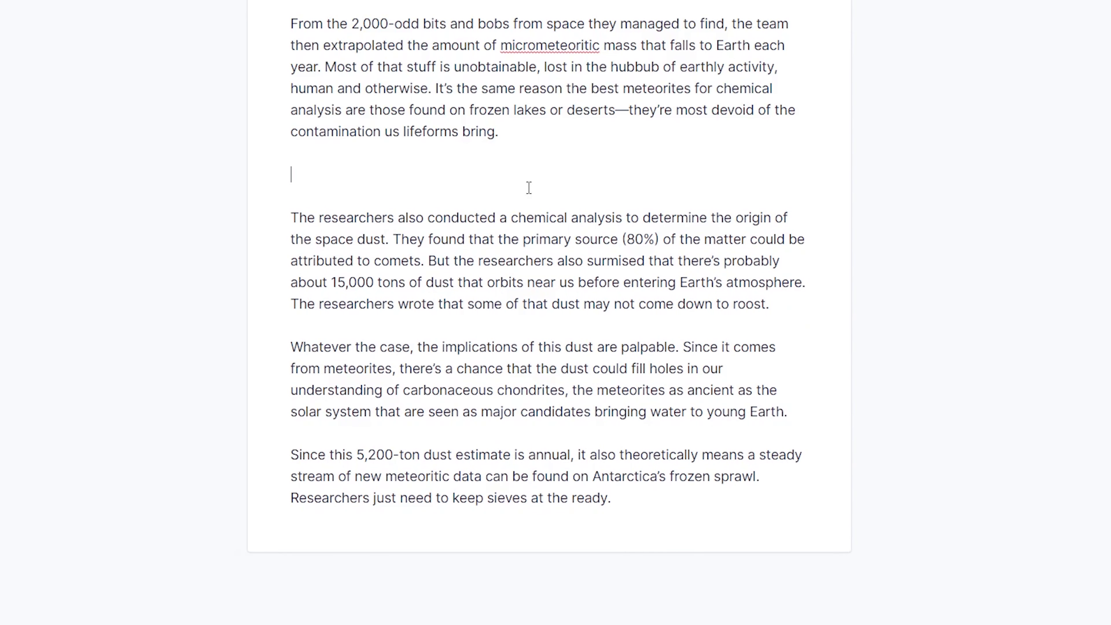
- Rewrite the document's title with the AI improver and accept the suggestion "Meteorites and Space Dust Falls on Us Every Year"
{"action": "scroll", "coordinate": [508, 187], "scroll_direction": "up", "scroll_amount": 3}
{"action": "scroll", "coordinate": [507, 189], "scroll_direction": "up", "scroll_amount": 4}
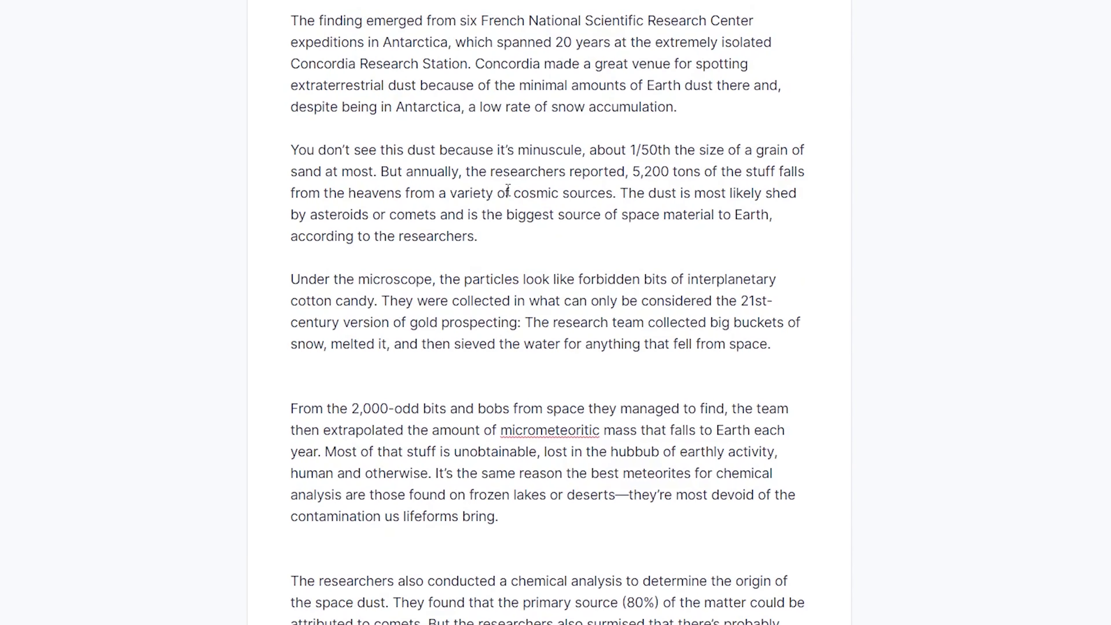
{"action": "scroll", "coordinate": [508, 189], "scroll_direction": "up", "scroll_amount": 3}
{"action": "scroll", "coordinate": [507, 189], "scroll_direction": "down", "scroll_amount": 3}
{"action": "scroll", "coordinate": [507, 189], "scroll_direction": "up", "scroll_amount": 3}
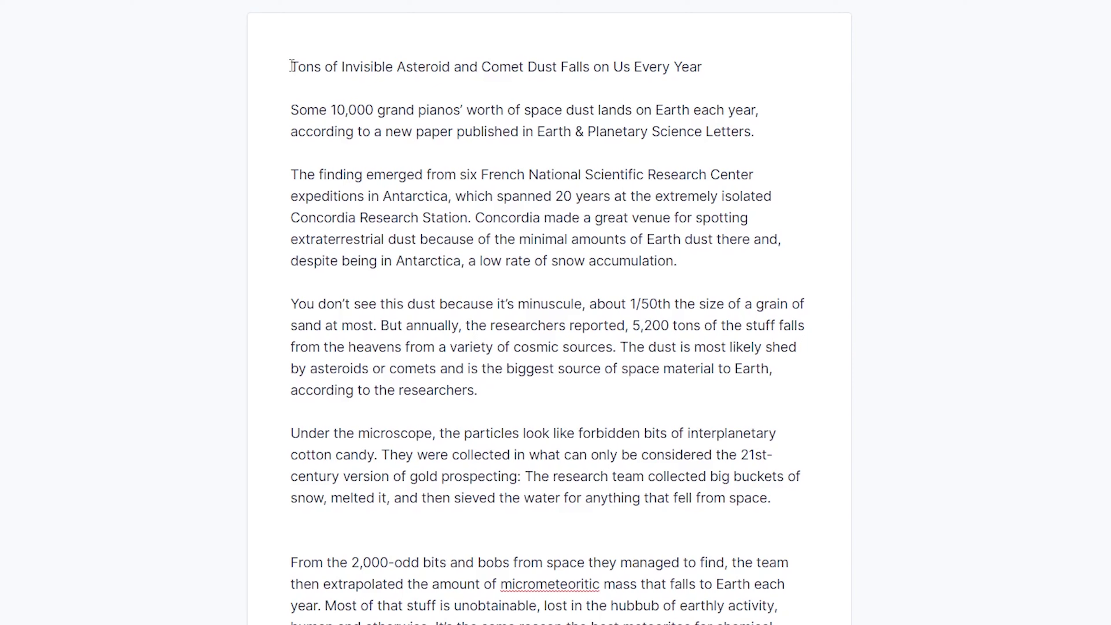
{"action": "left_click_drag", "start_coordinate": [292, 66], "coordinate": [772, 57]}
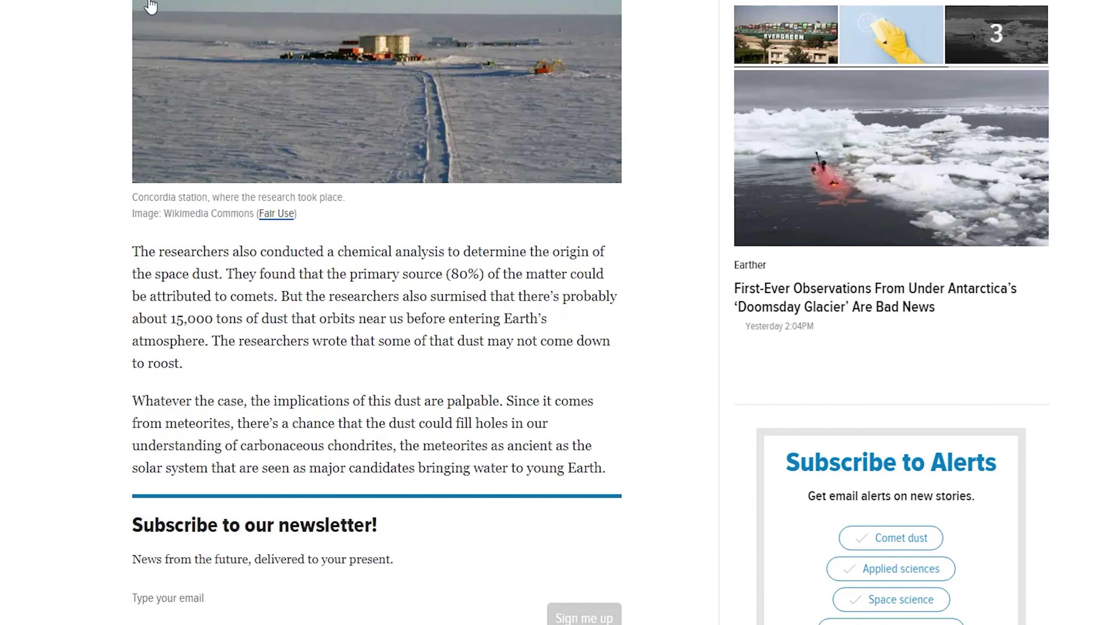
{"action": "scroll", "coordinate": [313, 131], "scroll_direction": "up", "scroll_amount": 15}
{"action": "scroll", "coordinate": [313, 131], "scroll_direction": "up", "scroll_amount": 10}
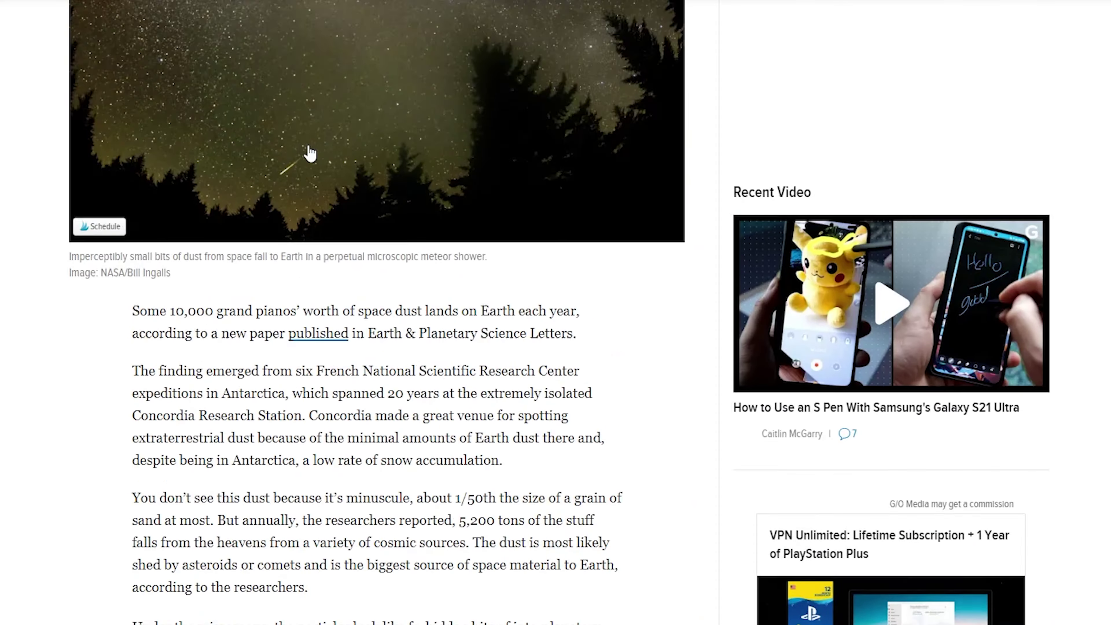
{"action": "scroll", "coordinate": [308, 145], "scroll_direction": "down", "scroll_amount": 12}
{"action": "scroll", "coordinate": [309, 142], "scroll_direction": "down", "scroll_amount": 20}
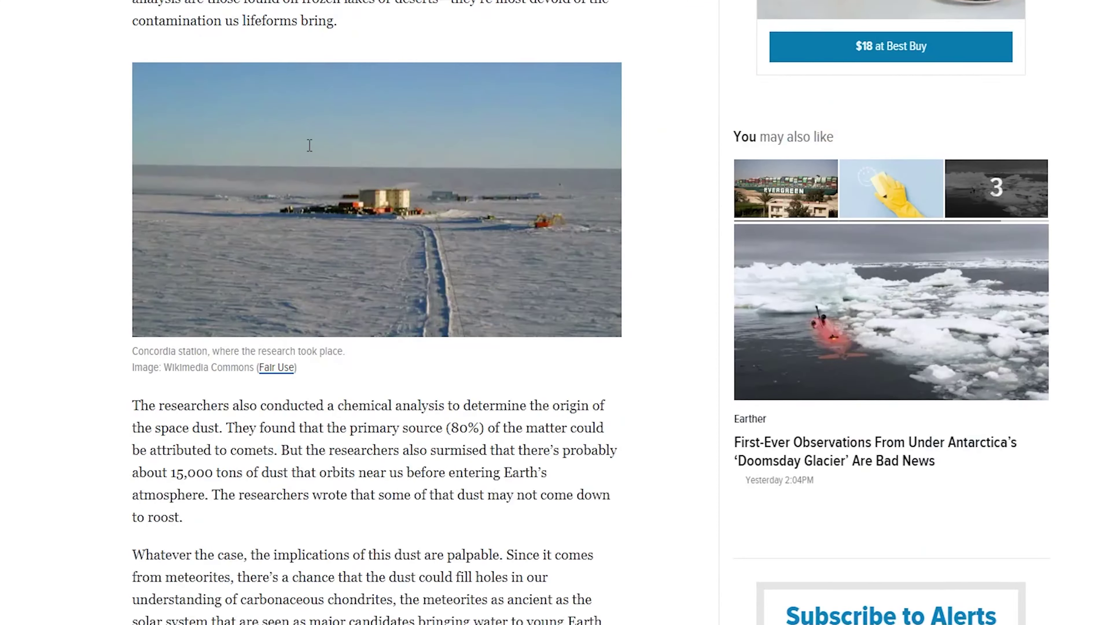
{"action": "scroll", "coordinate": [305, 151], "scroll_direction": "up", "scroll_amount": 20}
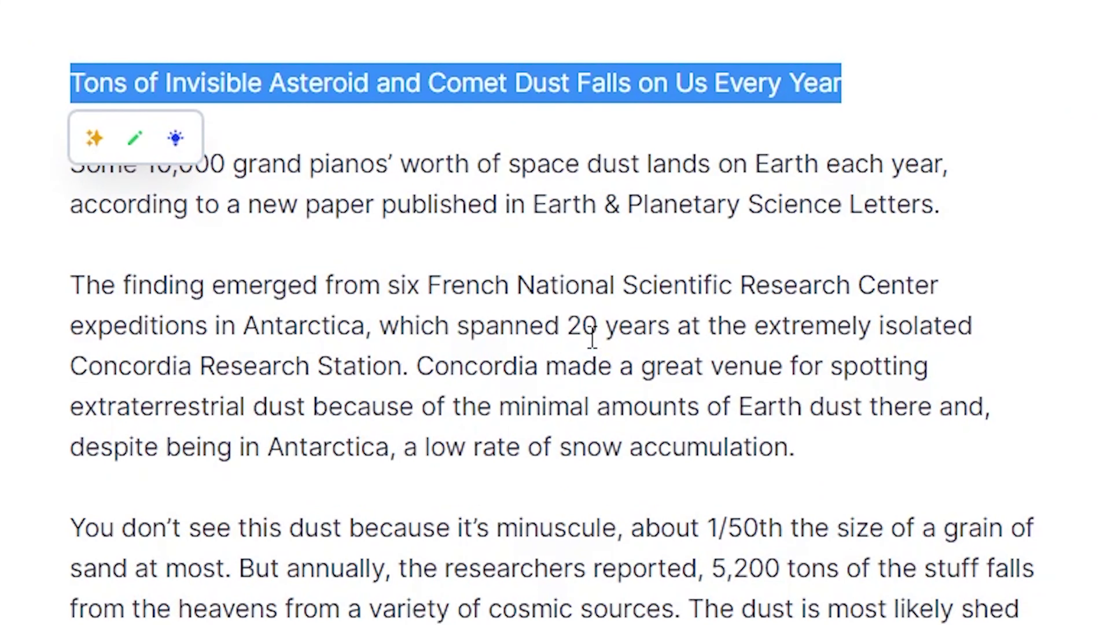
{"action": "left_click", "coordinate": [93, 139]}
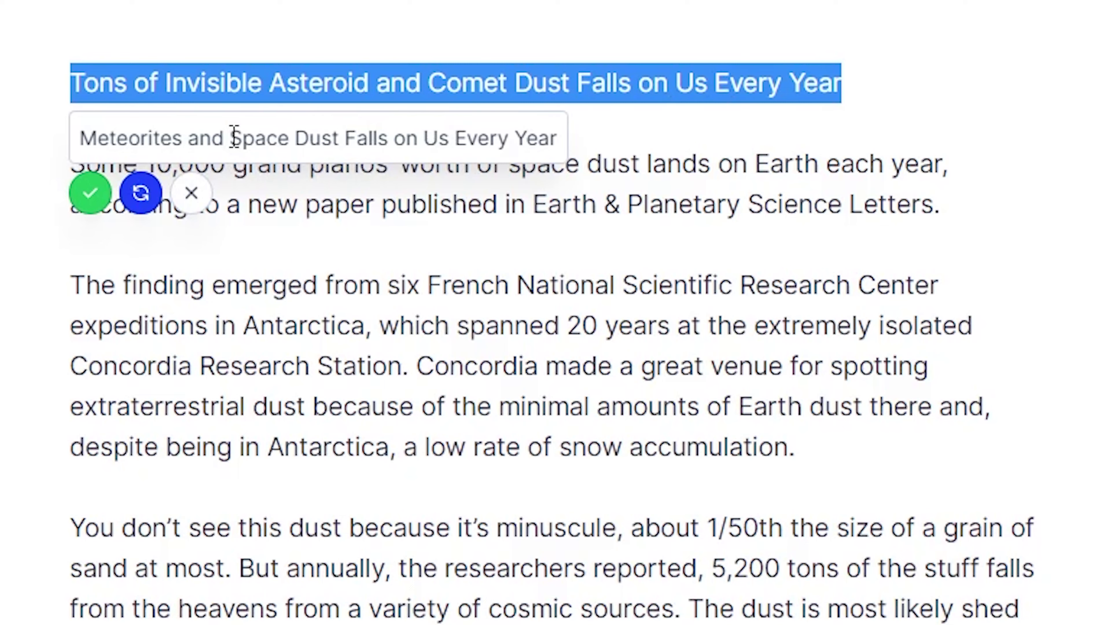
{"action": "left_click", "coordinate": [91, 195]}
{"action": "left_click", "coordinate": [541, 258]}
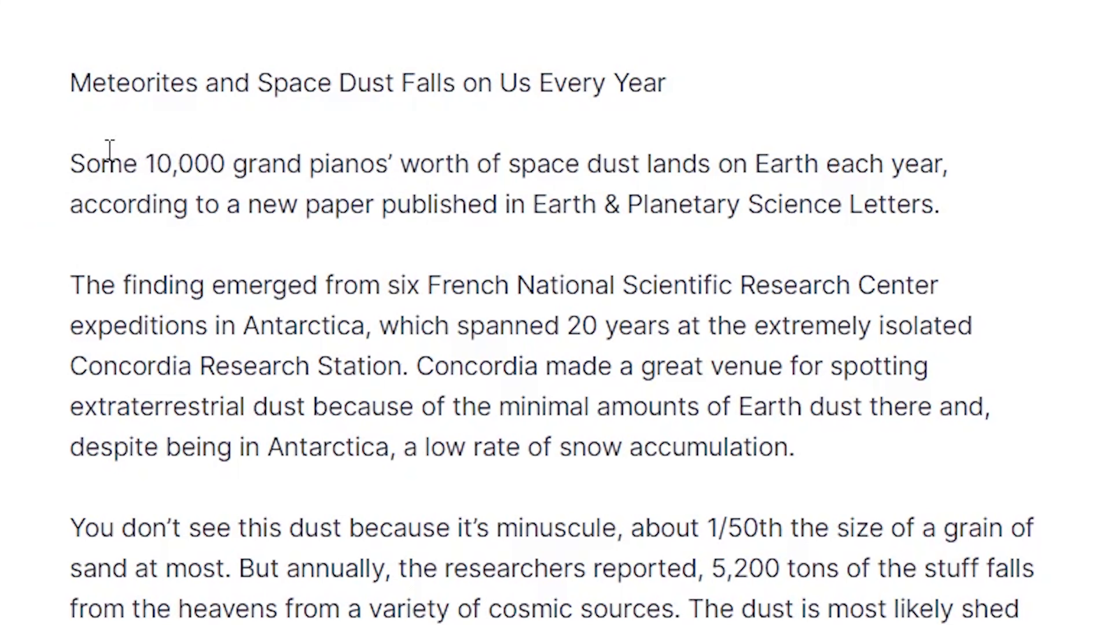
- Rewrite the opening paragraph with the AI improver, regenerate once, and accept the version starting "10,000 pianos worth of space dust is coming to Earth"
{"action": "left_click_drag", "start_coordinate": [70, 154], "coordinate": [966, 211]}
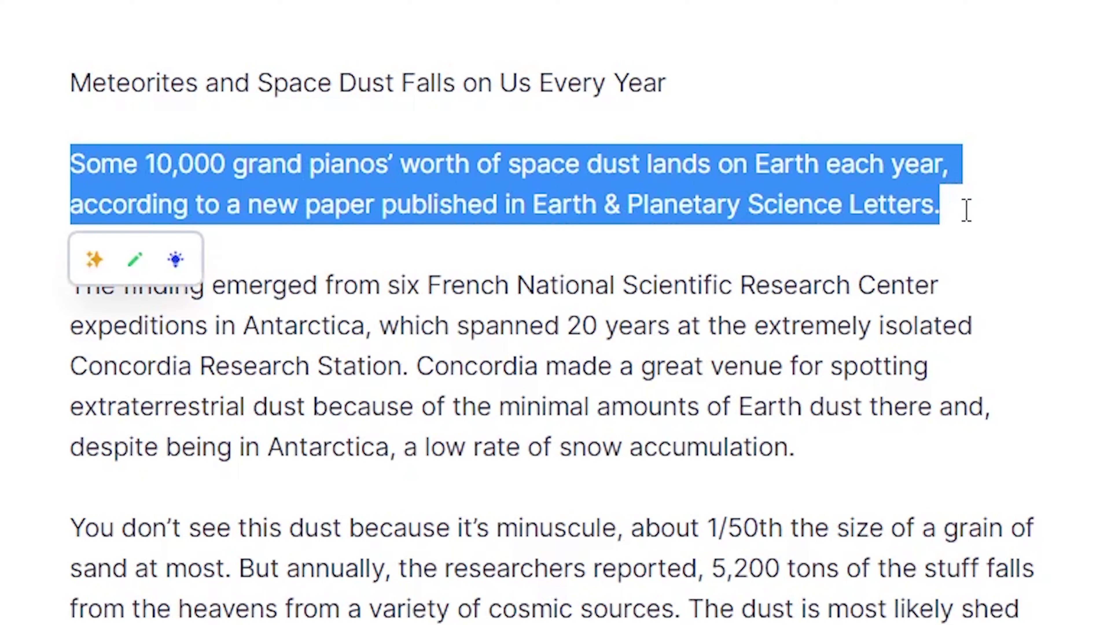
{"action": "left_click", "coordinate": [94, 267]}
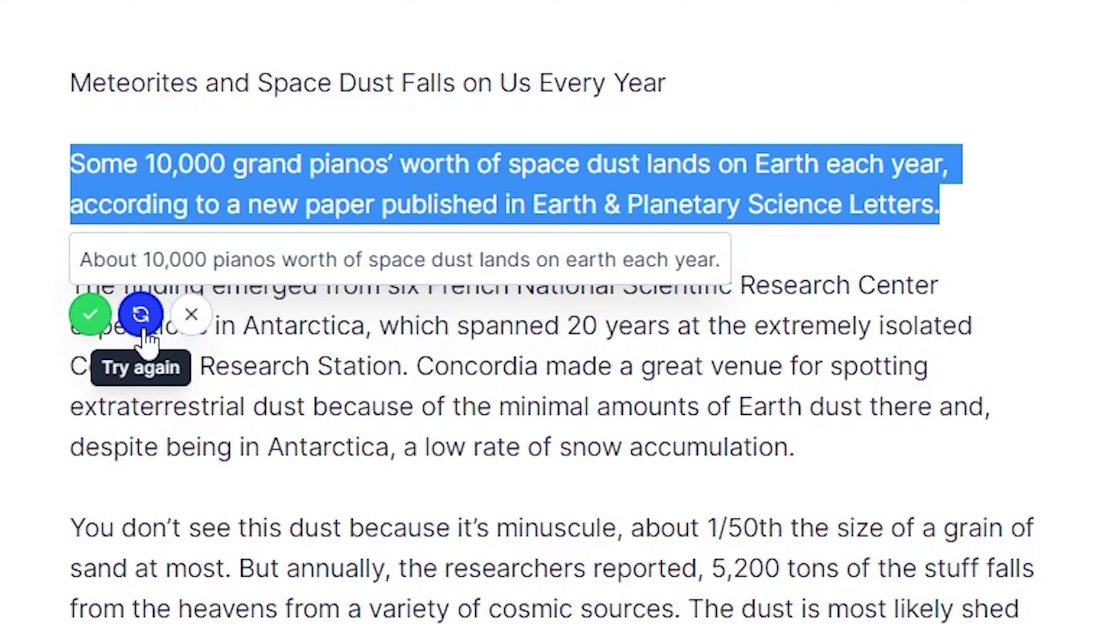
{"action": "left_click", "coordinate": [141, 314]}
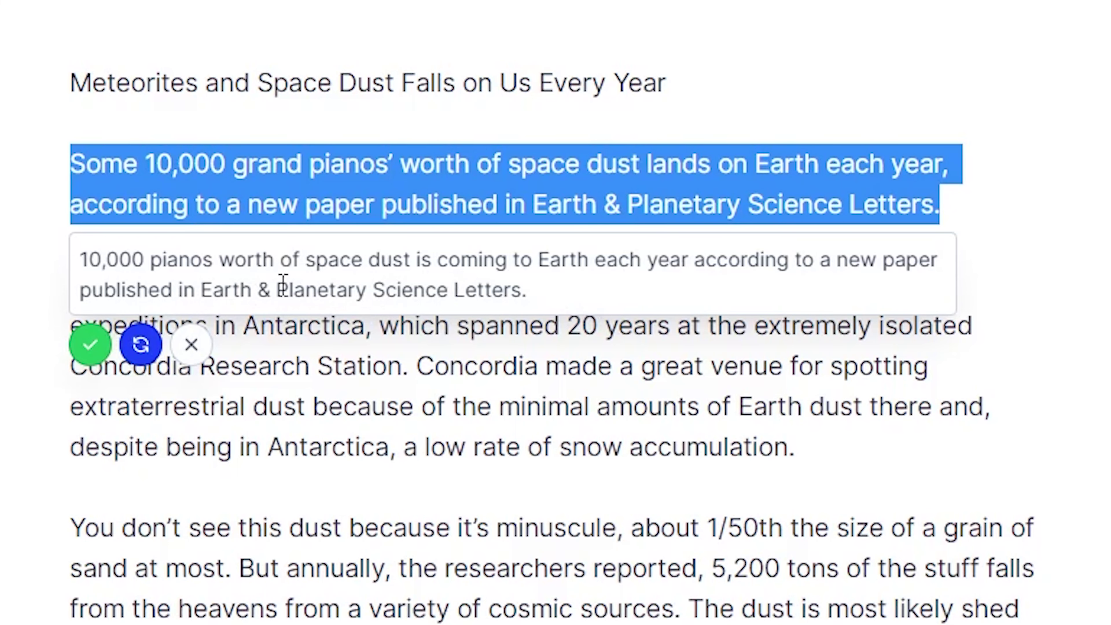
{"action": "left_click", "coordinate": [90, 345]}
{"action": "left_click", "coordinate": [610, 252]}
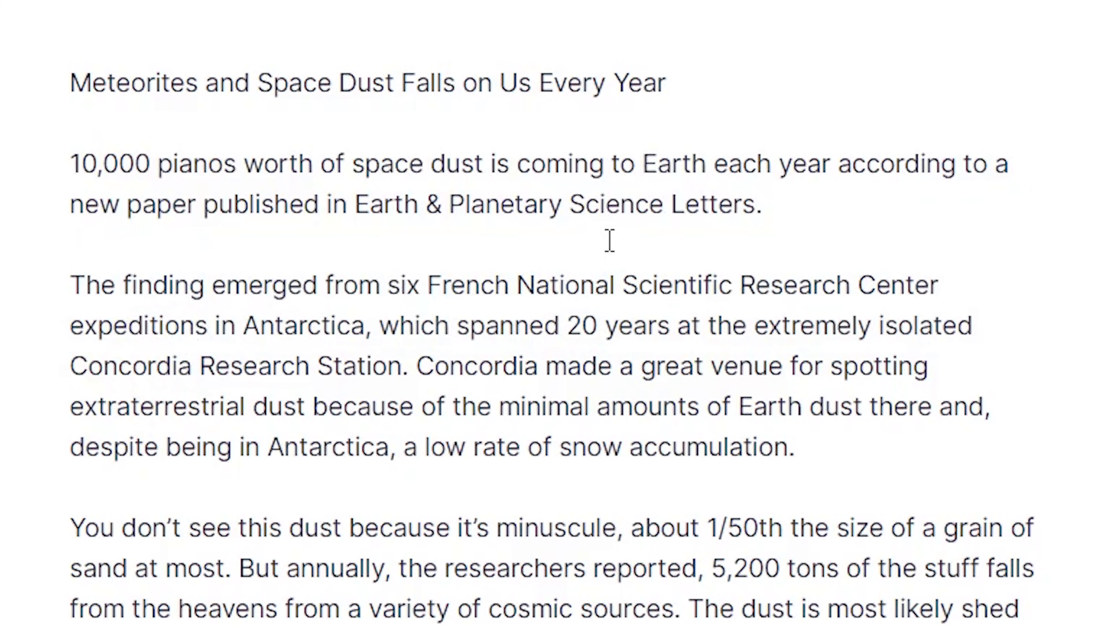
{"action": "left_click_drag", "start_coordinate": [69, 284], "coordinate": [410, 367]}
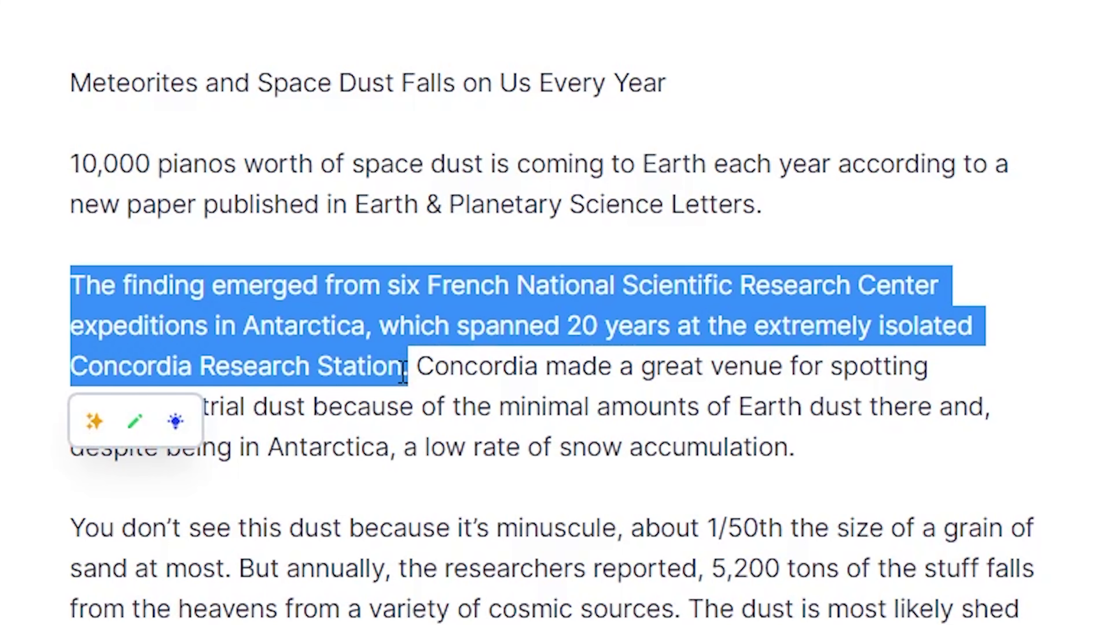
{"action": "left_click", "coordinate": [402, 371]}
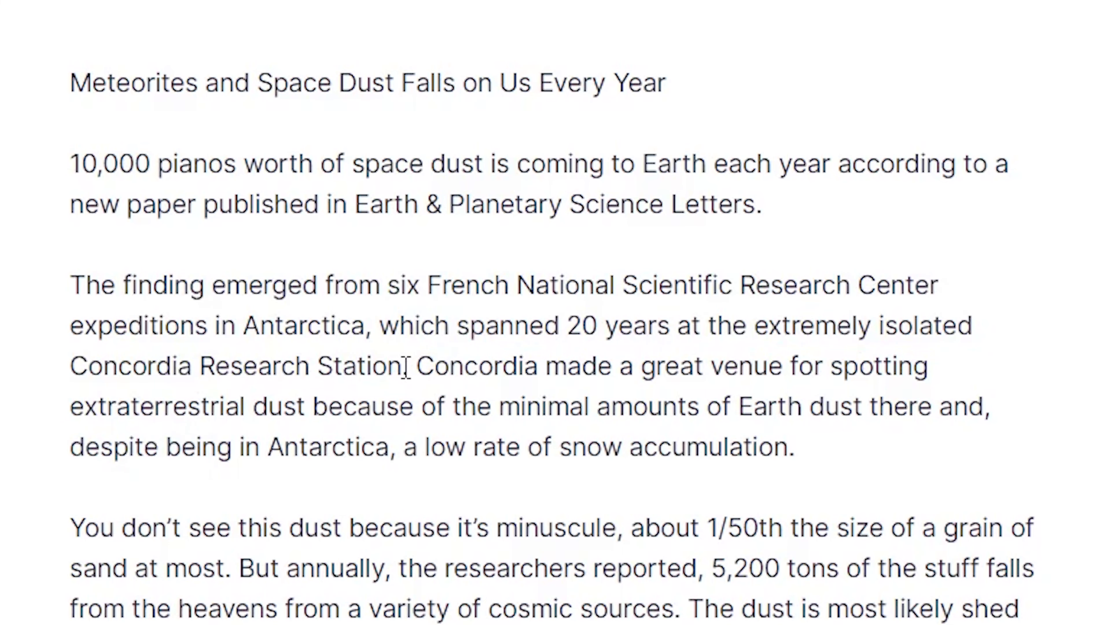
{"action": "left_click_drag", "start_coordinate": [405, 368], "coordinate": [78, 300]}
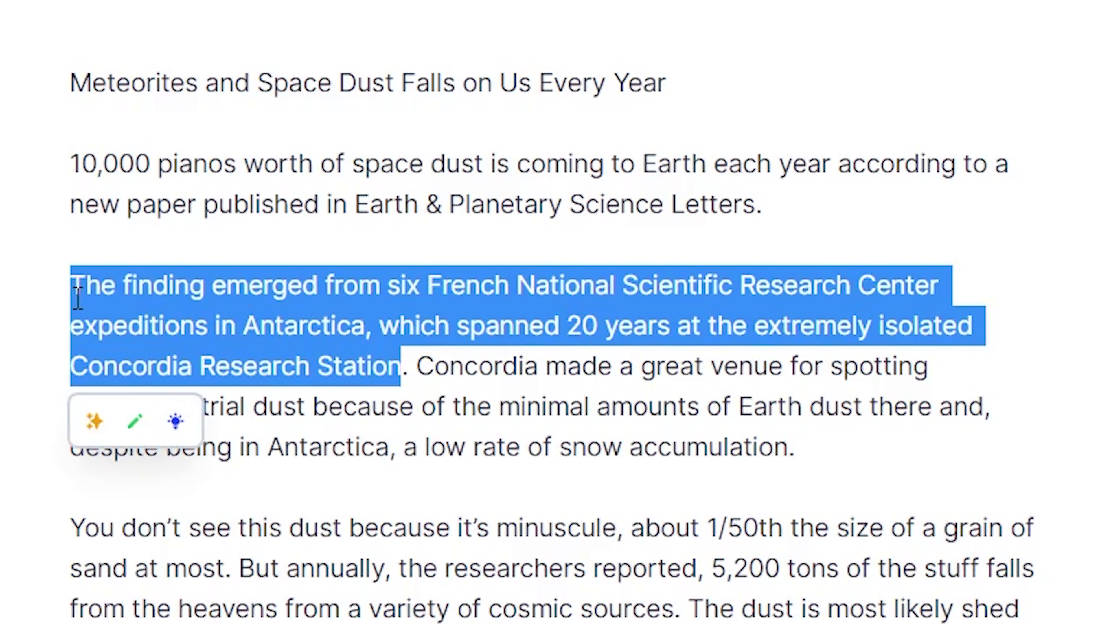
{"action": "left_click", "coordinate": [90, 442]}
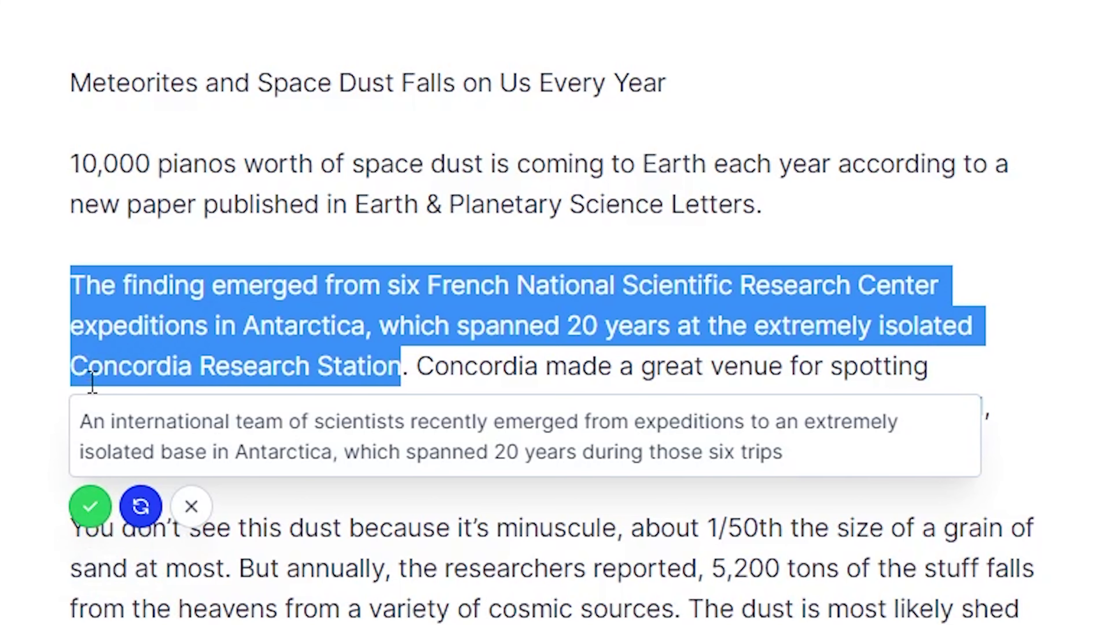
{"action": "double_click", "coordinate": [91, 415]}
{"action": "left_click", "coordinate": [81, 379]}
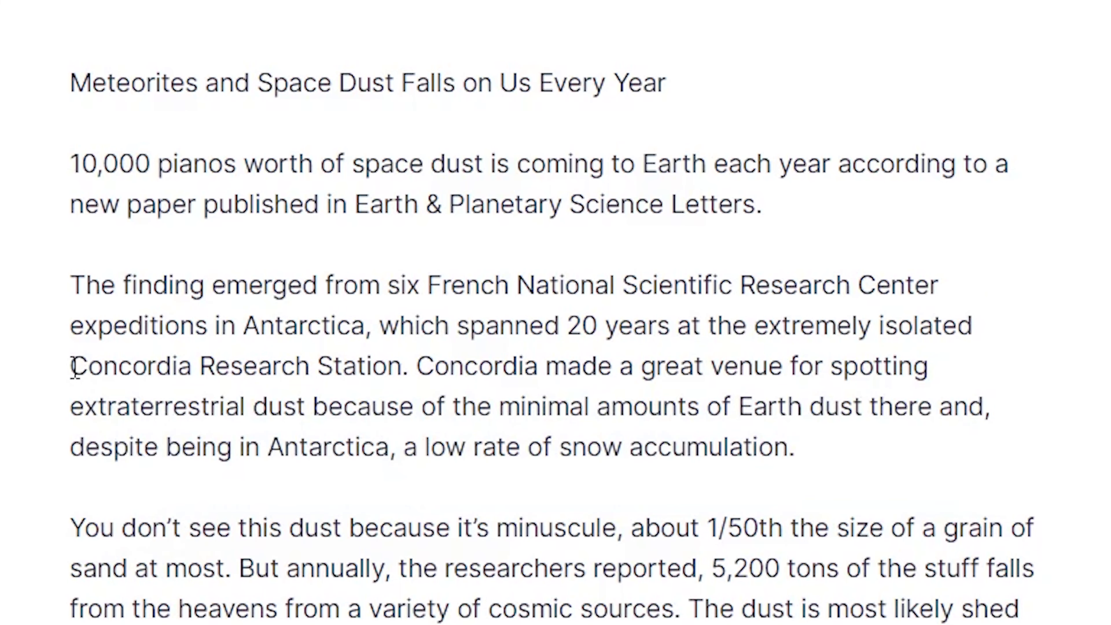
{"action": "left_click_drag", "start_coordinate": [72, 367], "coordinate": [404, 367]}
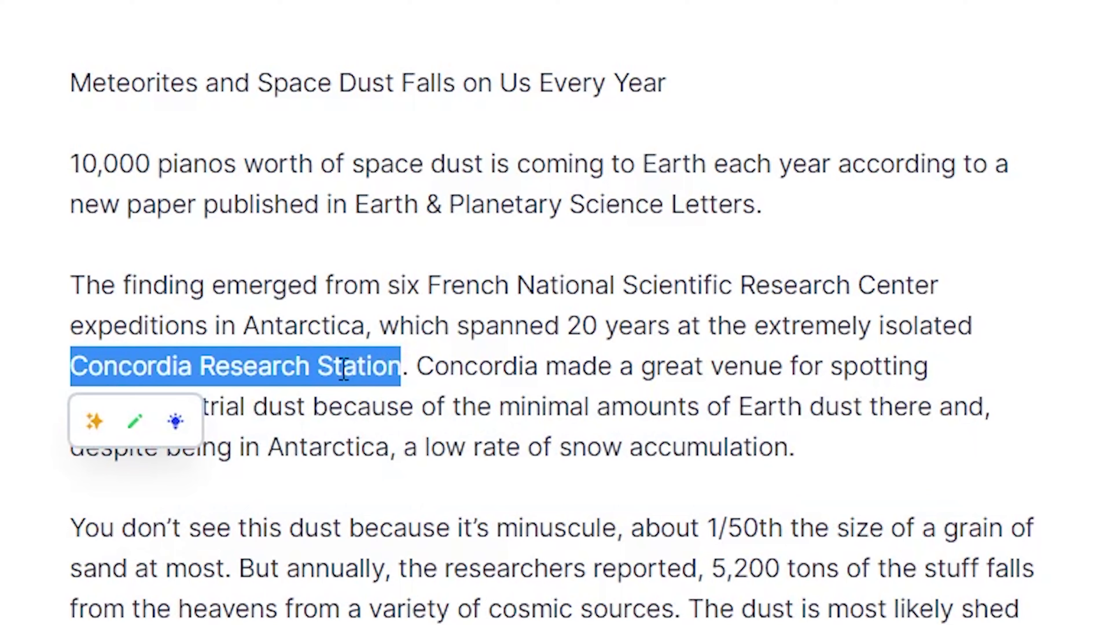
{"action": "left_click", "coordinate": [173, 367]}
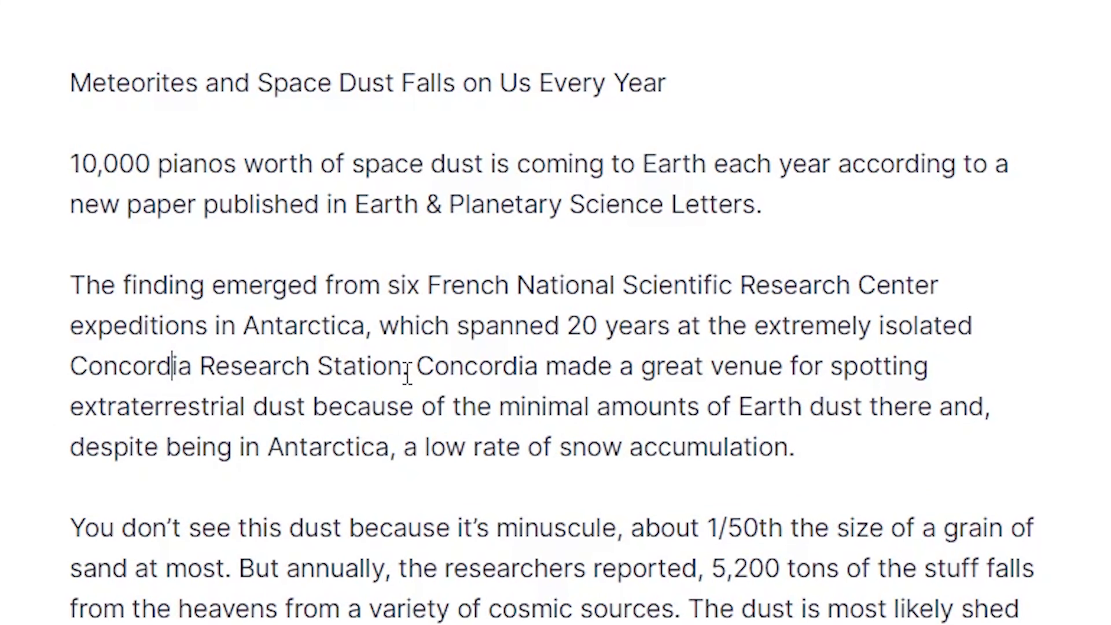
- Rewrite both sentences of the French expeditions paragraph with the AI improver, accepting "The finding emerges from six…" and "An observation tower near Concordia station…"
{"action": "left_click_drag", "start_coordinate": [407, 369], "coordinate": [221, 326]}
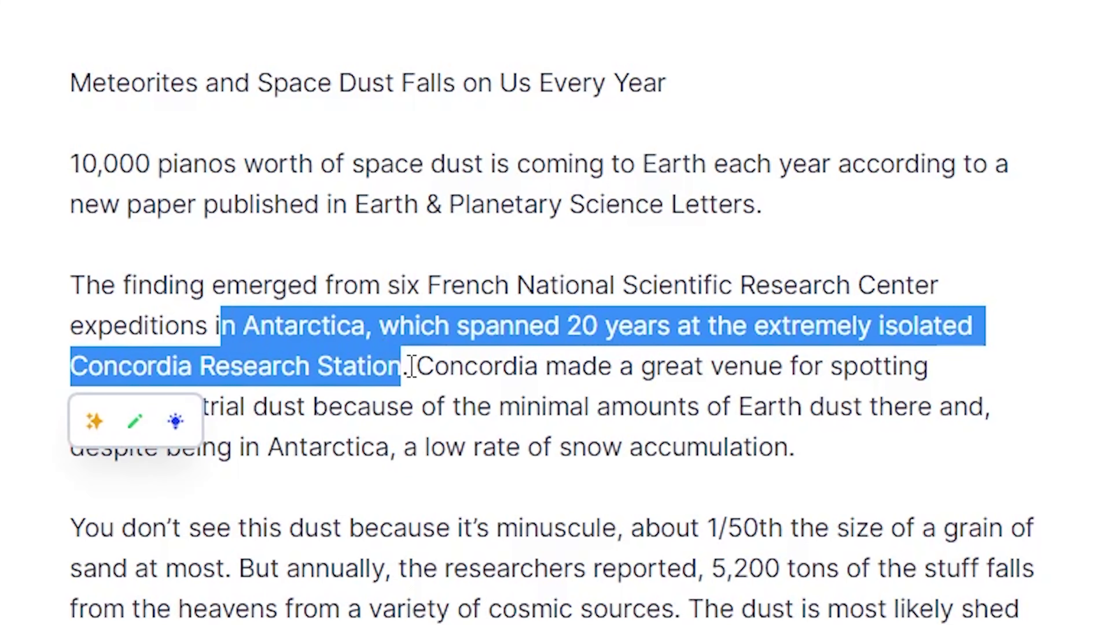
{"action": "left_click_drag", "start_coordinate": [409, 368], "coordinate": [60, 286]}
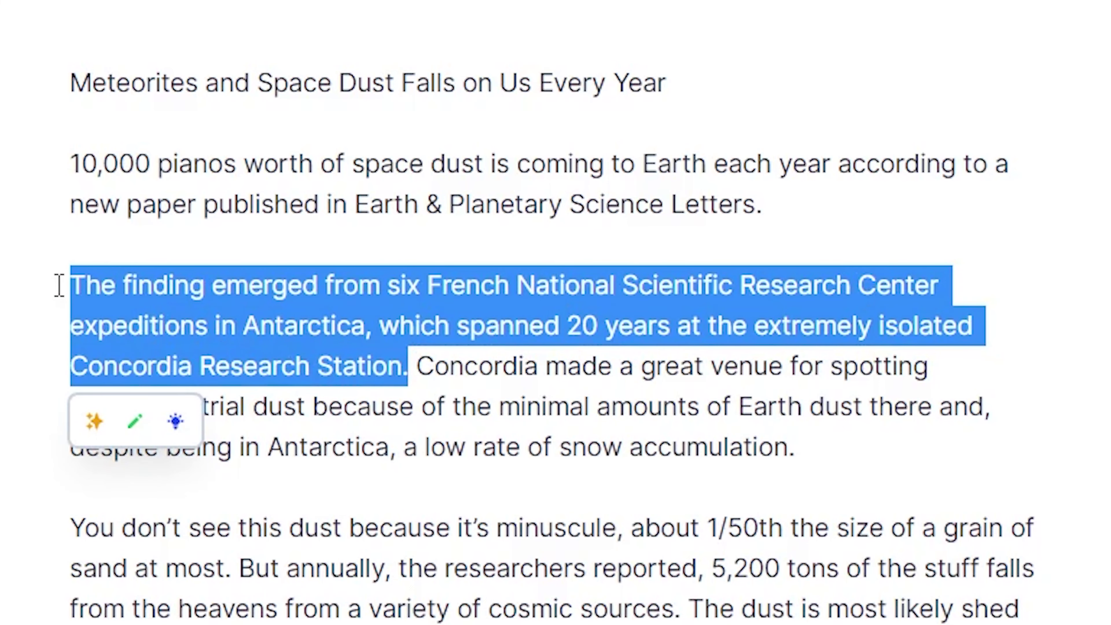
{"action": "left_click", "coordinate": [94, 422]}
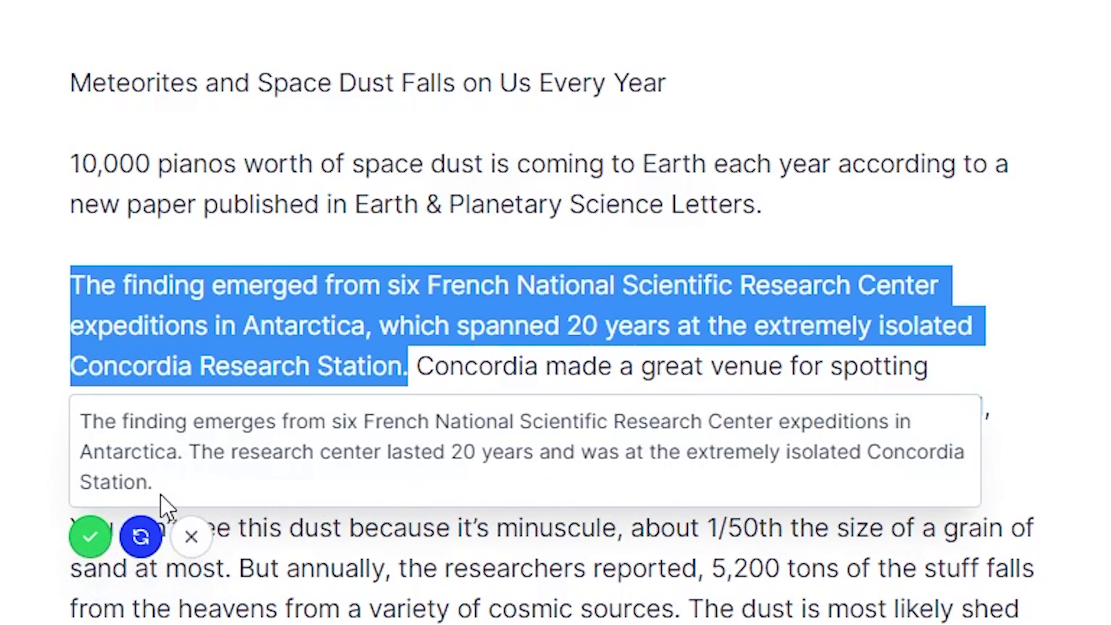
{"action": "left_click", "coordinate": [89, 537]}
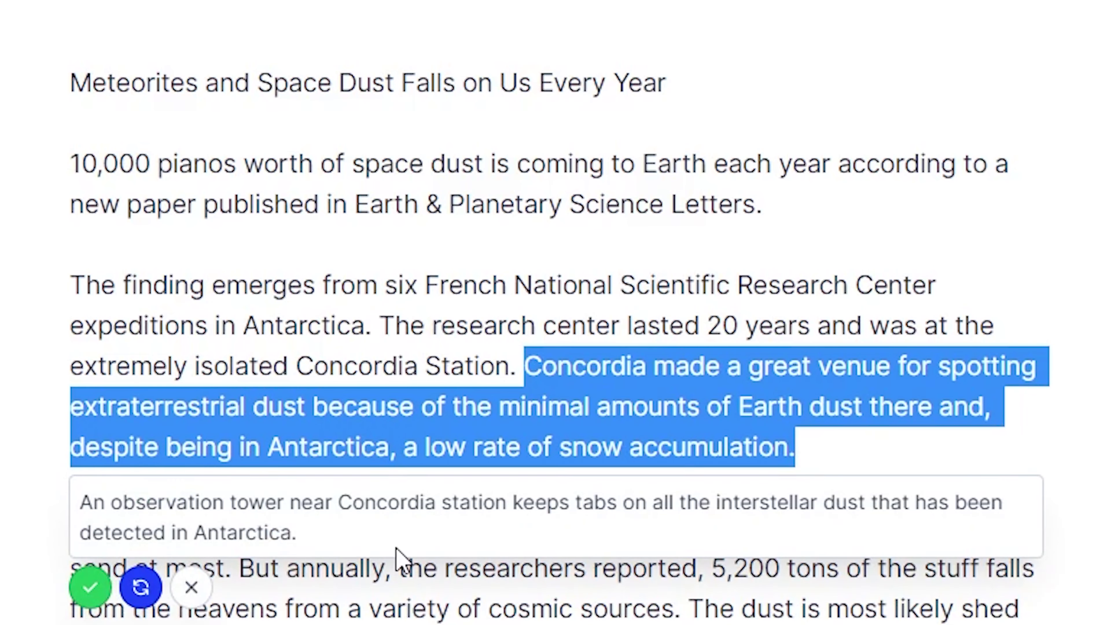
{"action": "left_click", "coordinate": [92, 589]}
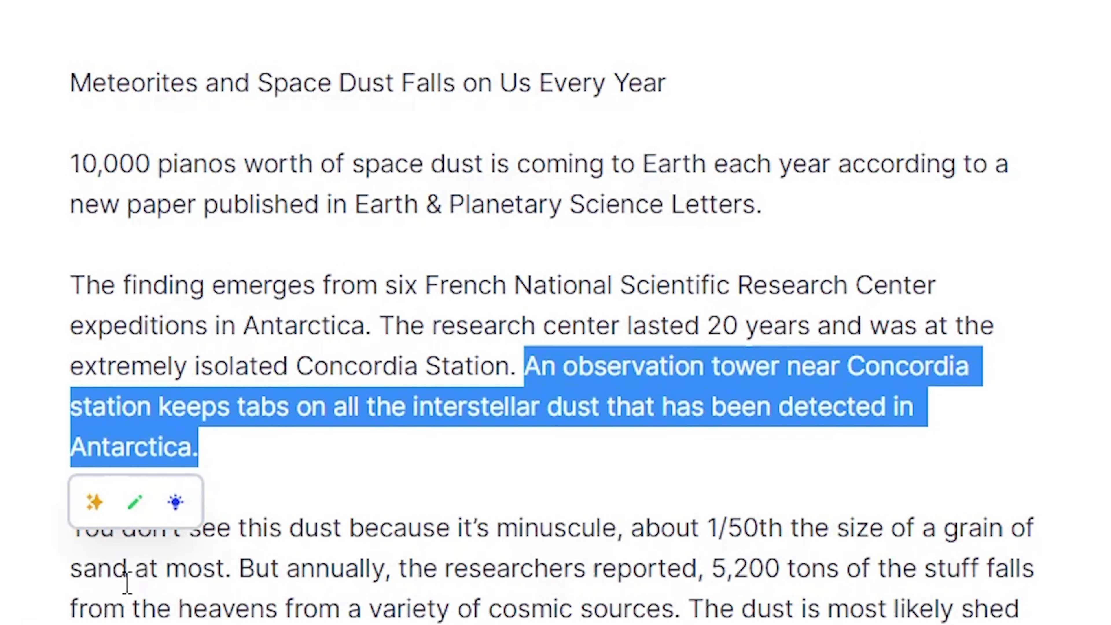
{"action": "left_click", "coordinate": [283, 453]}
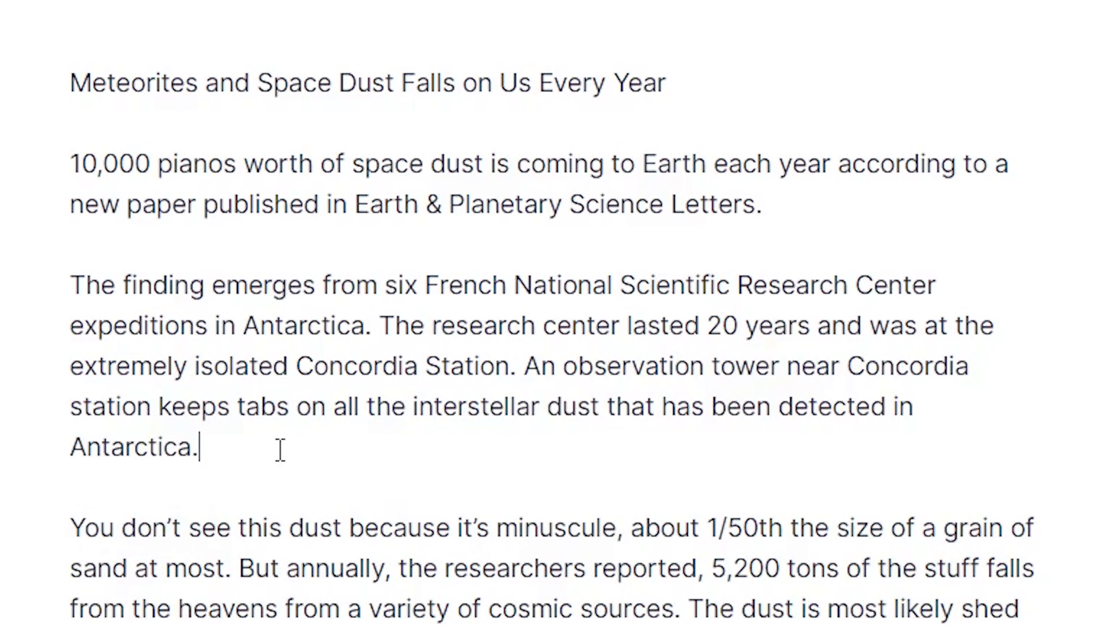
{"action": "left_click_drag", "start_coordinate": [211, 442], "coordinate": [100, 285]}
{"action": "scroll", "coordinate": [473, 323], "scroll_direction": "down", "scroll_amount": 10}
{"action": "scroll", "coordinate": [474, 322], "scroll_direction": "down", "scroll_amount": 10}
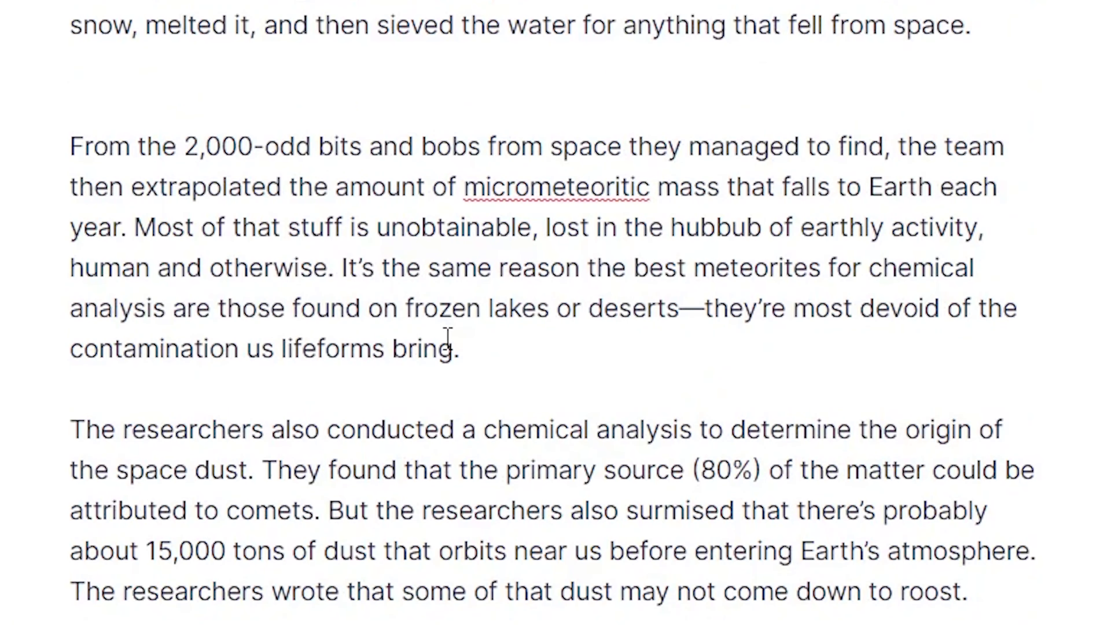
{"action": "scroll", "coordinate": [424, 350], "scroll_direction": "up", "scroll_amount": 16}
{"action": "left_click", "coordinate": [337, 258]}
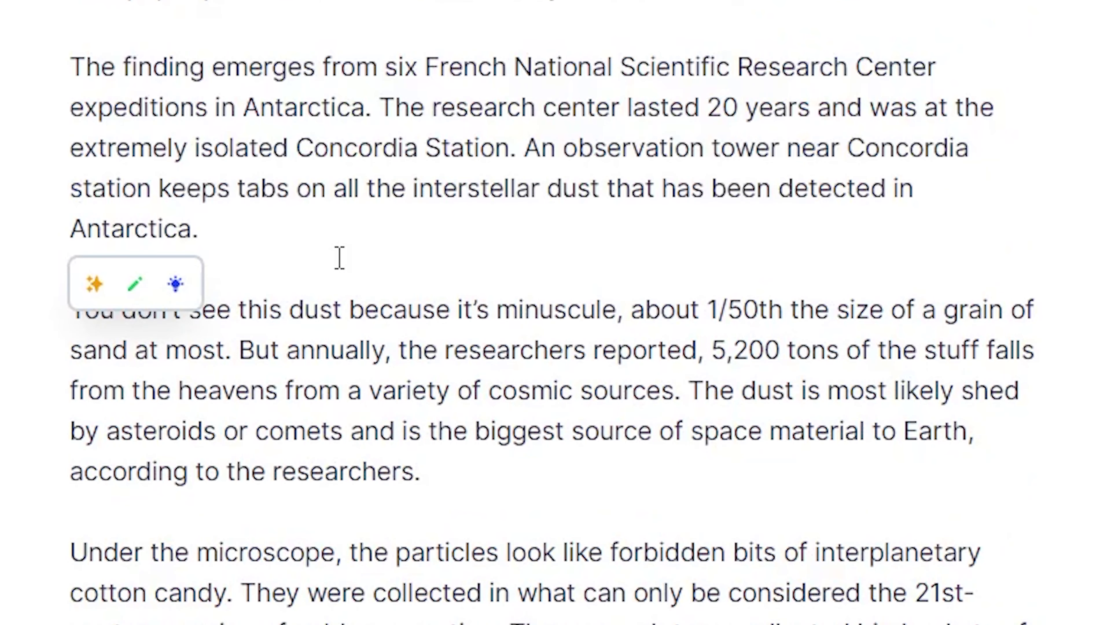
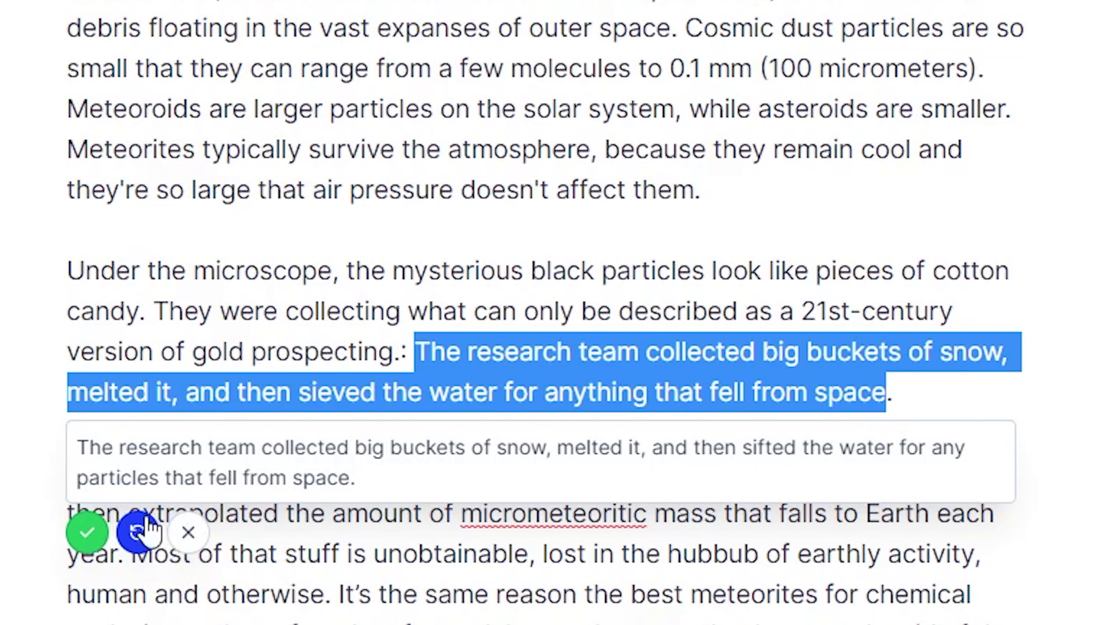
- Regenerate the suggestion for the snow bucket sentence three times and accept the version starting "The snow started pouring down, so we gathered large buckets"
{"action": "left_click", "coordinate": [138, 532]}
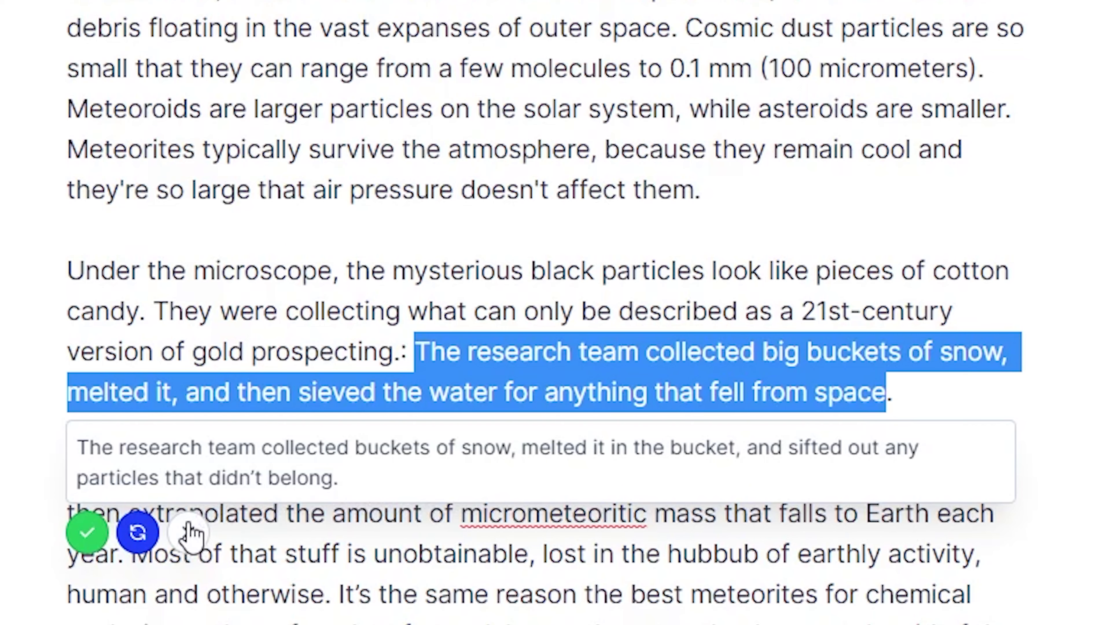
{"action": "left_click", "coordinate": [138, 533]}
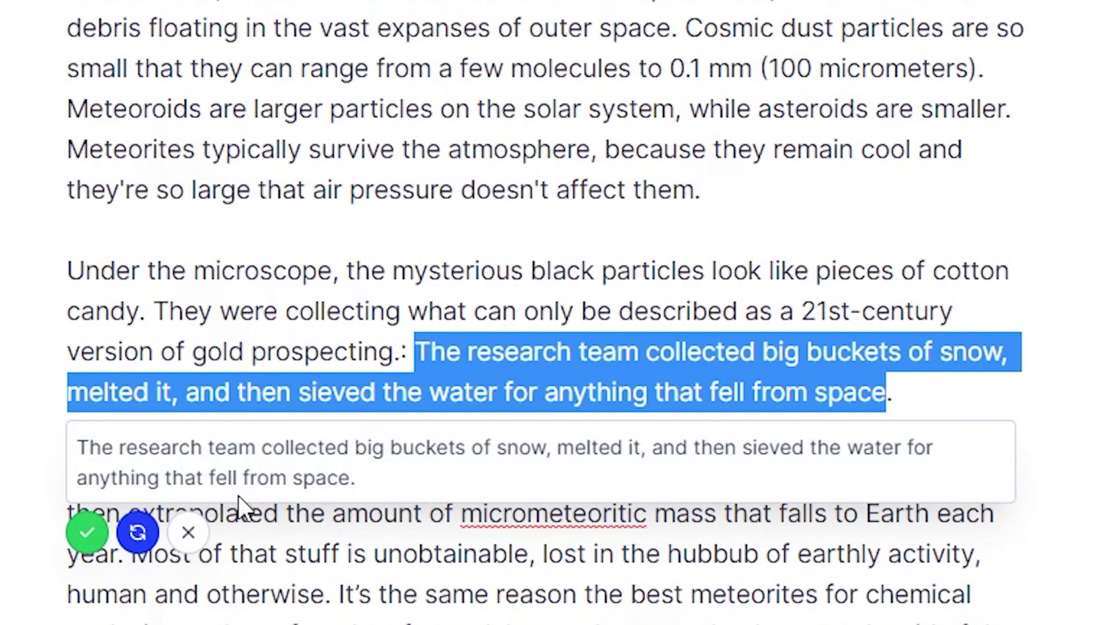
{"action": "left_click", "coordinate": [138, 532]}
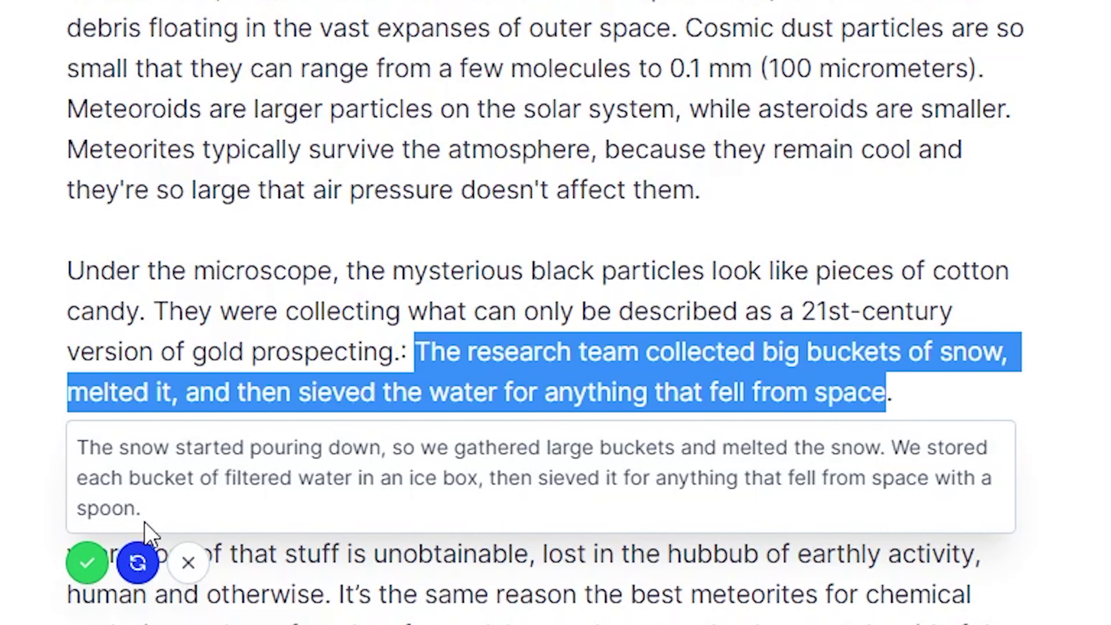
{"action": "left_click", "coordinate": [84, 569]}
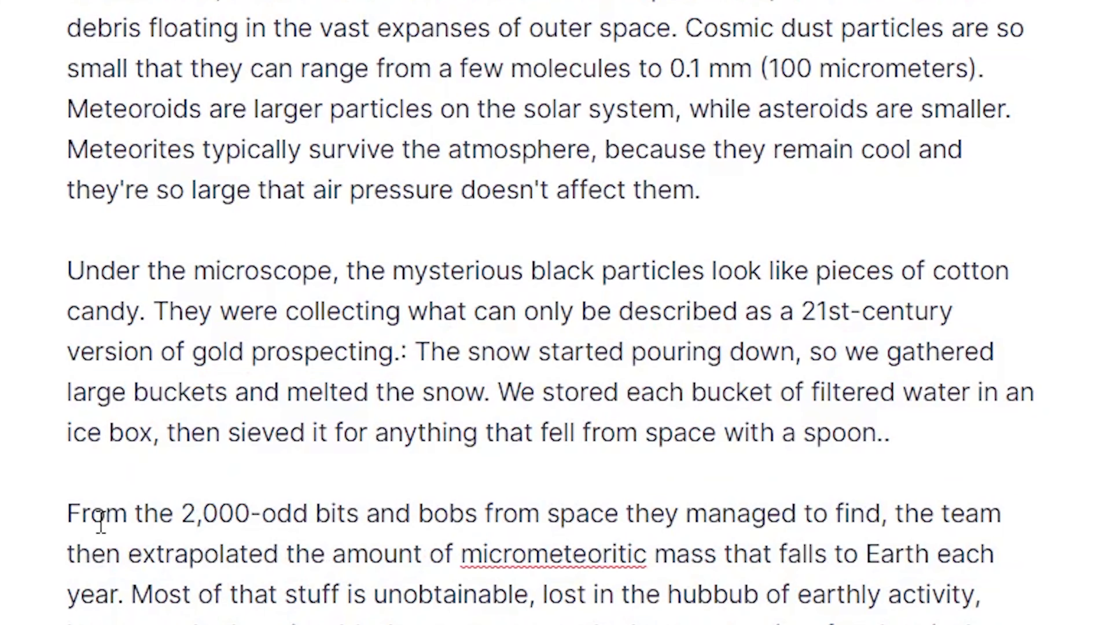
- Rewrite the sentence starting "From the 2,000-odd bits and bobs" with the AI improver and accept "Based on the 2000-some-odd pieces of space debris…"
{"action": "left_click_drag", "start_coordinate": [66, 513], "coordinate": [129, 589]}
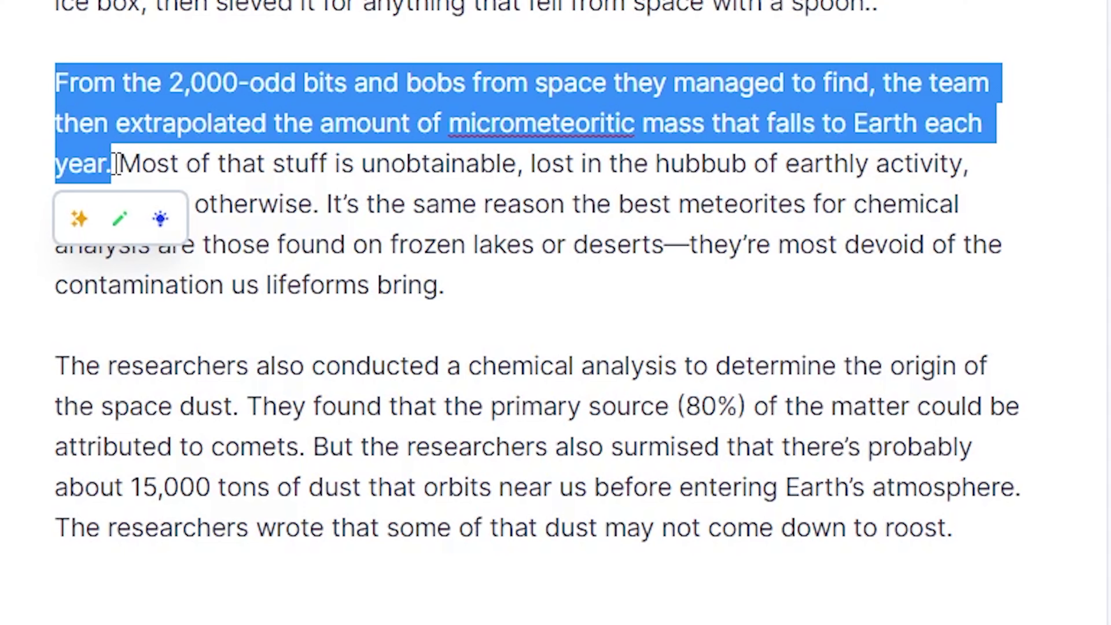
{"action": "left_click", "coordinate": [81, 219]}
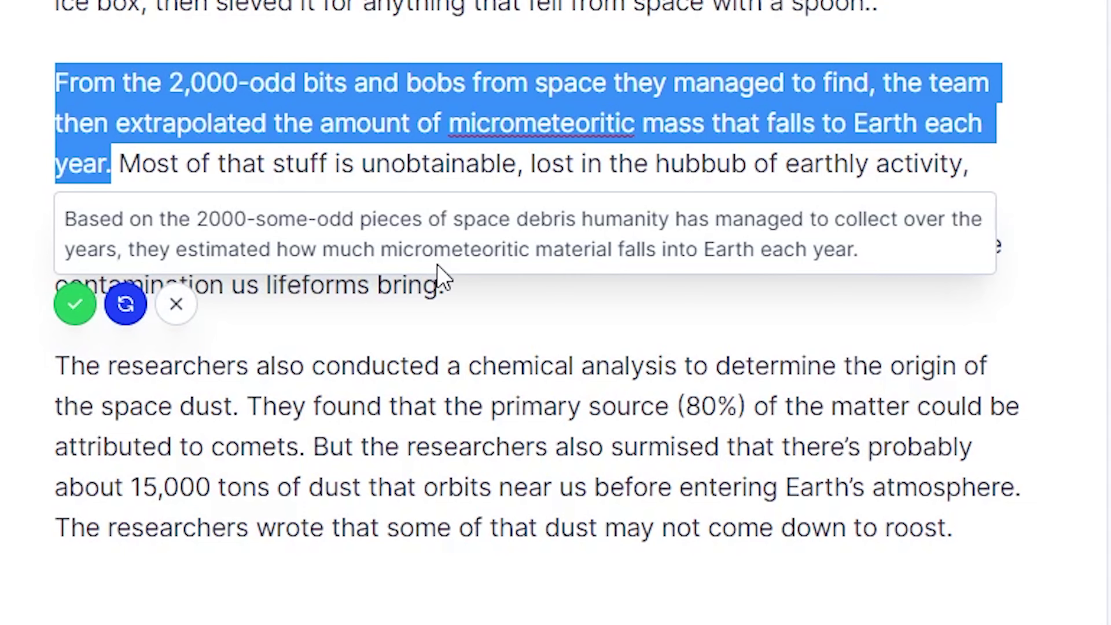
{"action": "left_click", "coordinate": [75, 304]}
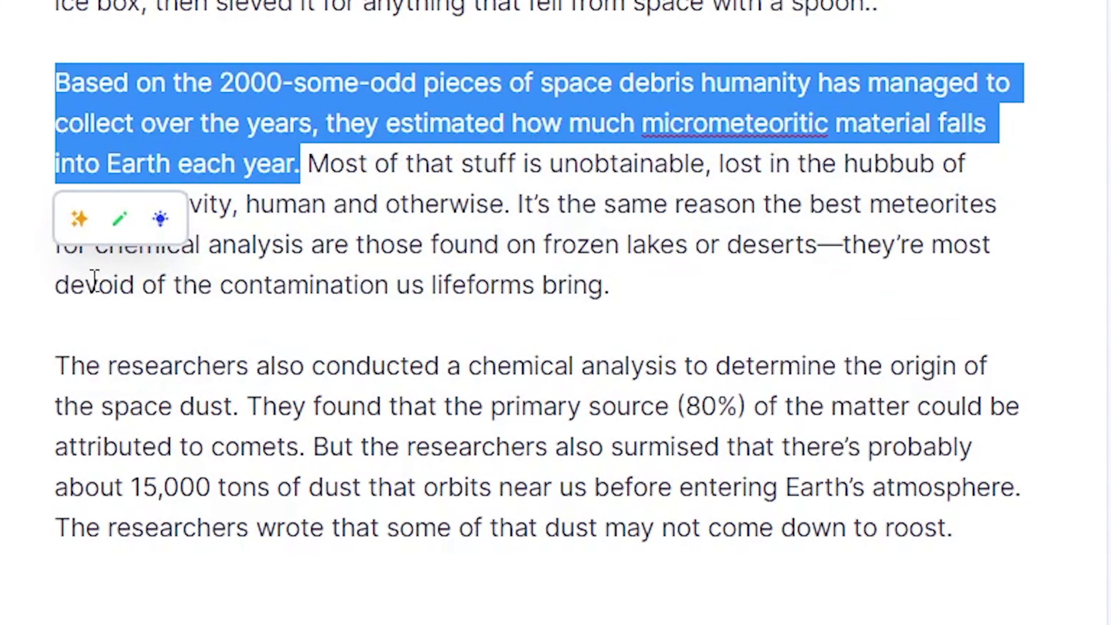
- Rewrite the sentence "Most of that stuff is unobtainable…" with the AI improver, regenerate once, and accept "Most of the opportunities you see…"
{"action": "left_click", "coordinate": [324, 171]}
{"action": "left_click_drag", "start_coordinate": [311, 173], "coordinate": [516, 212]}
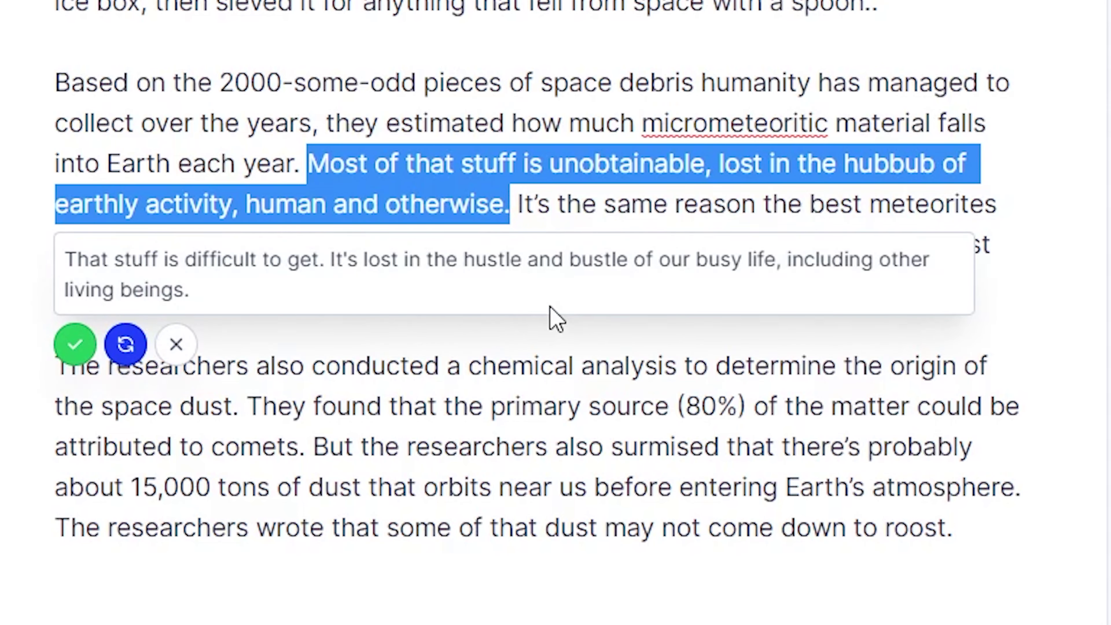
{"action": "left_click", "coordinate": [127, 346]}
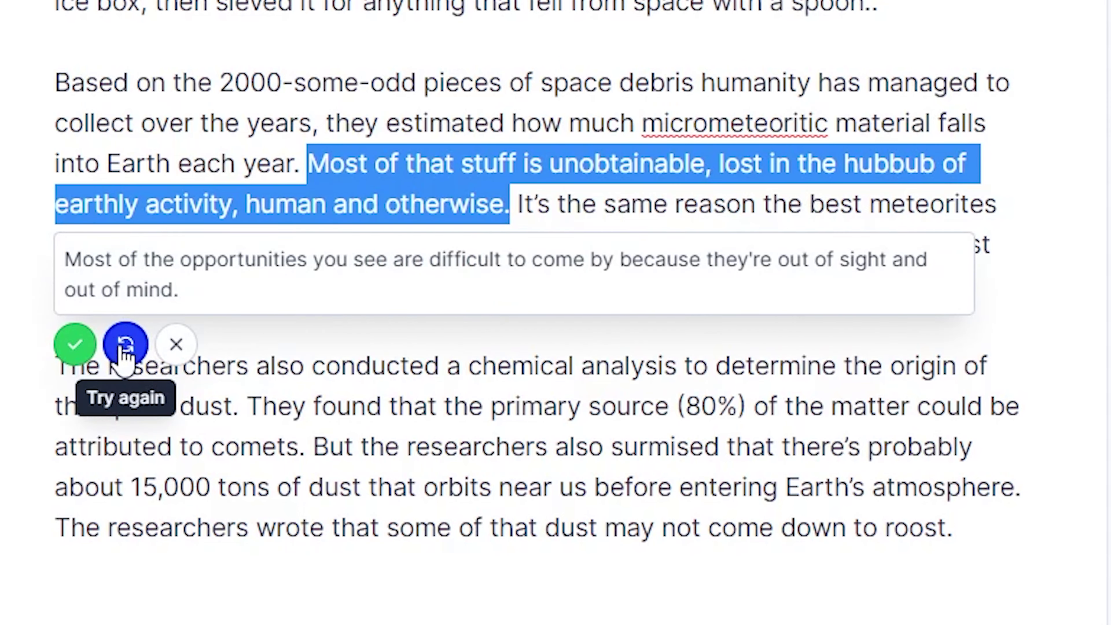
{"action": "left_click", "coordinate": [75, 345]}
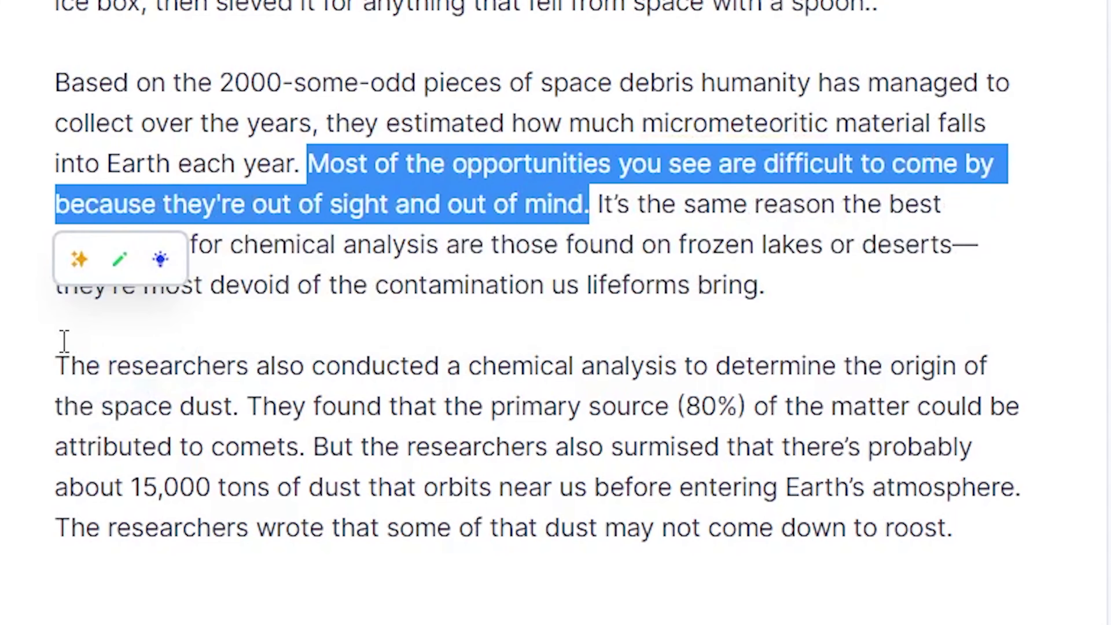
- Rewrite the sentence starting "It's the same reason the best meteorites" with the AI improver and accept "Because the Earth's surface and atmosphere changes so slowly…"
{"action": "left_click_drag", "start_coordinate": [596, 205], "coordinate": [594, 255]}
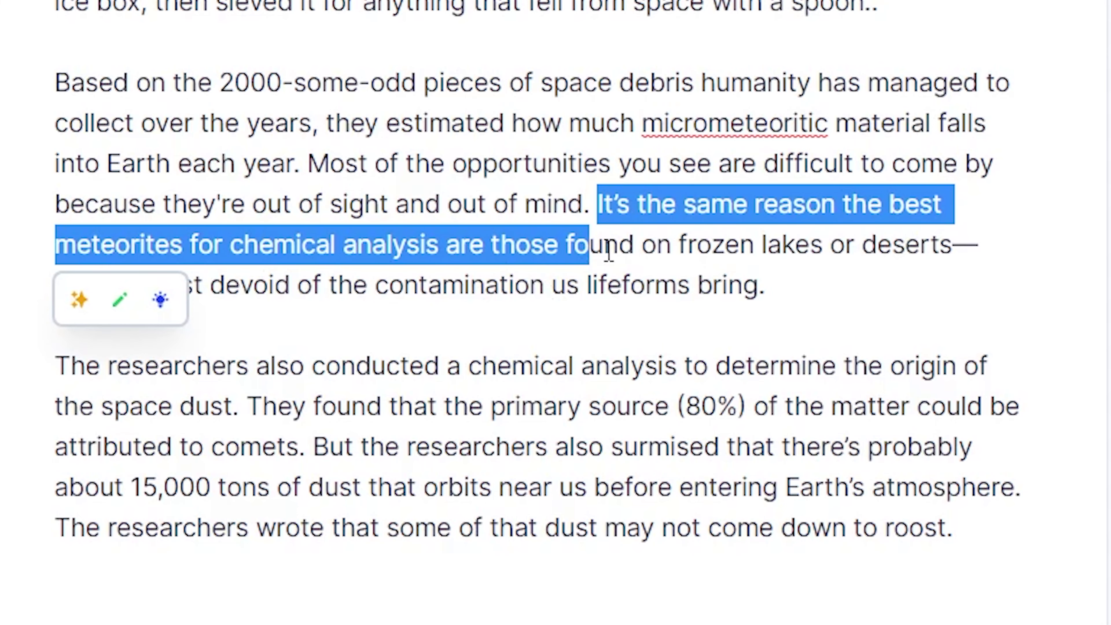
{"action": "key", "text": "ctrl+shift+End"}
{"action": "left_click", "coordinate": [772, 285], "text": "shift"}
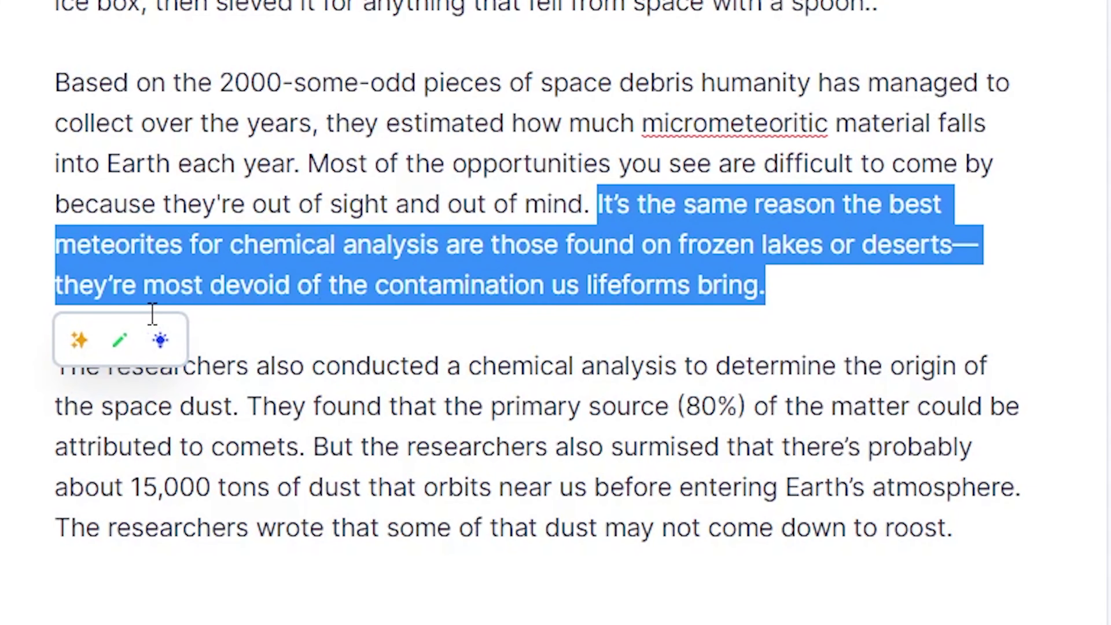
{"action": "left_click", "coordinate": [79, 340]}
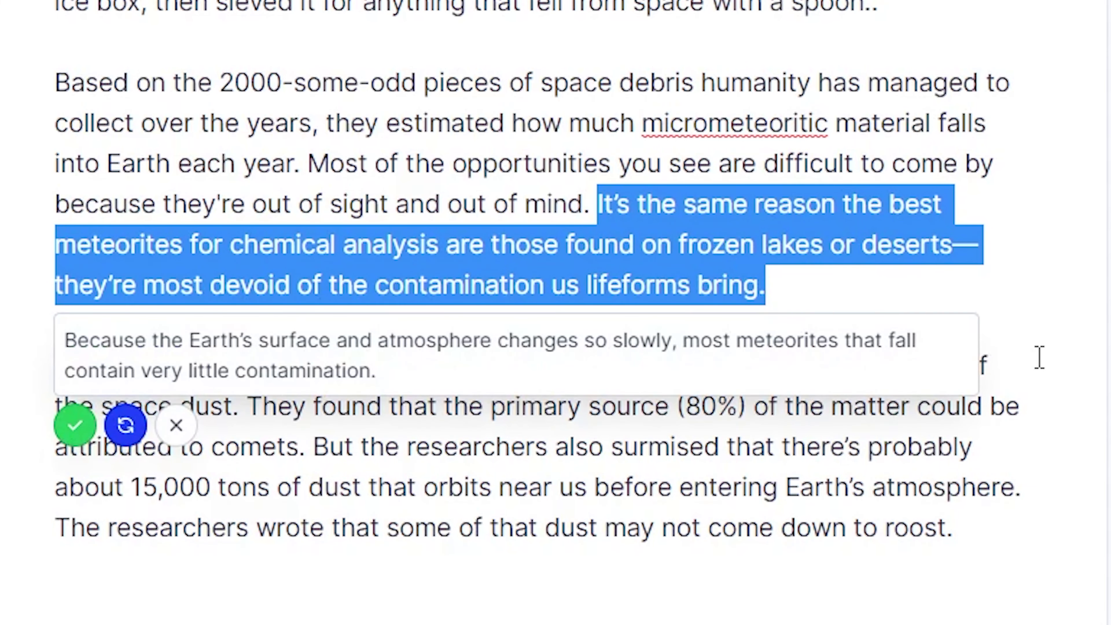
{"action": "scroll", "coordinate": [962, 319], "scroll_direction": "down", "scroll_amount": 3}
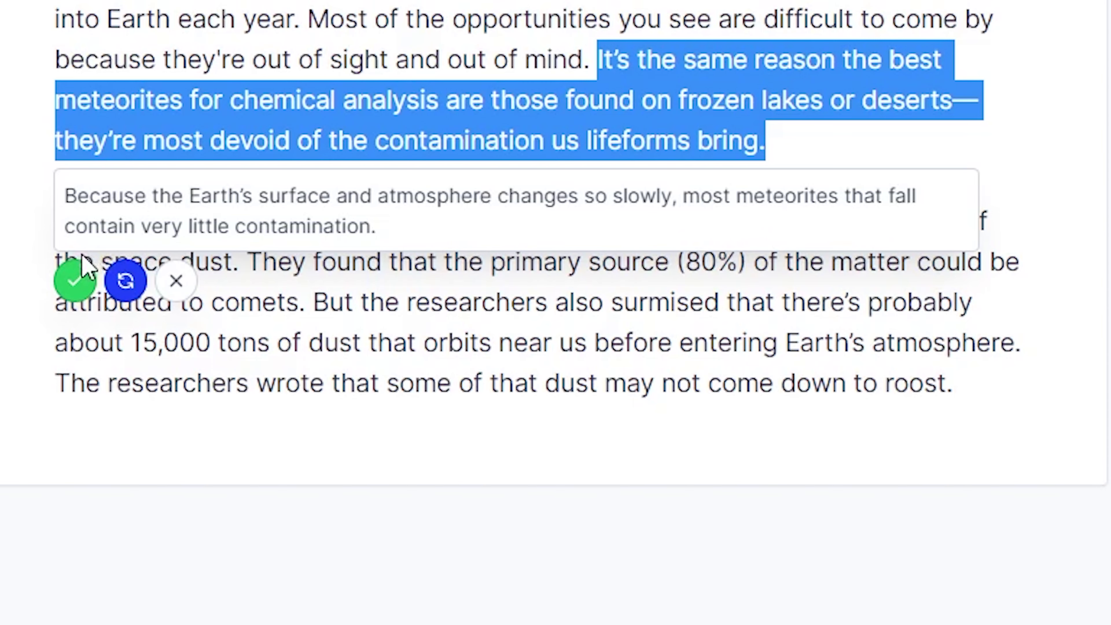
{"action": "left_click", "coordinate": [62, 284]}
{"action": "left_click", "coordinate": [491, 261]}
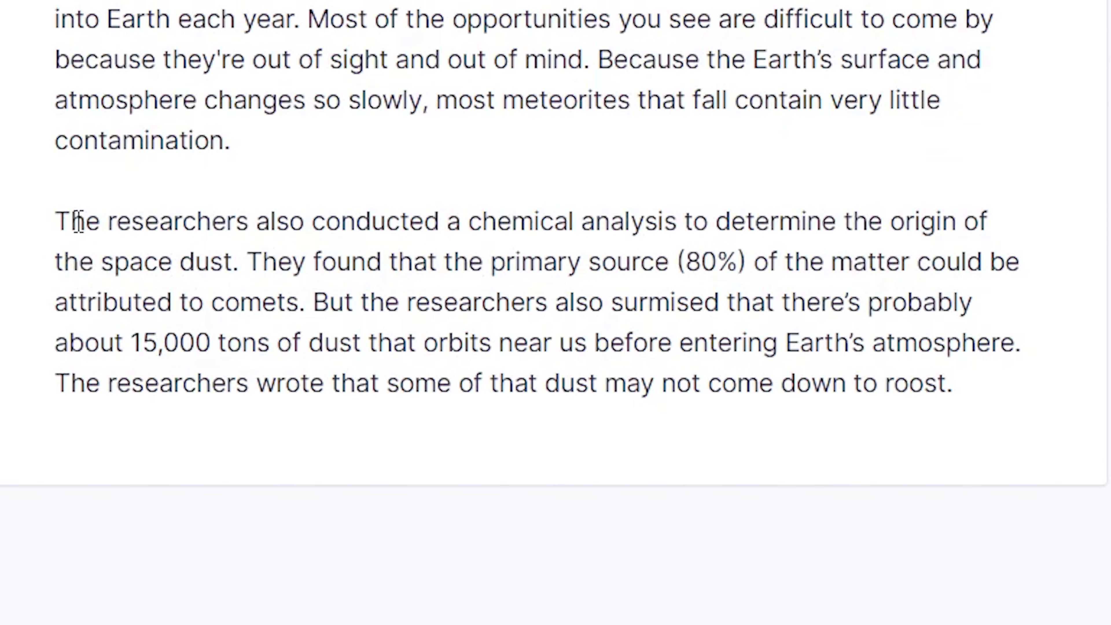
- Rewrite the sentence about the chemical analysis with the AI improver, regenerate twice, and accept the version ending "to determine the origin of space dust"
{"action": "left_click_drag", "start_coordinate": [55, 221], "coordinate": [232, 261]}
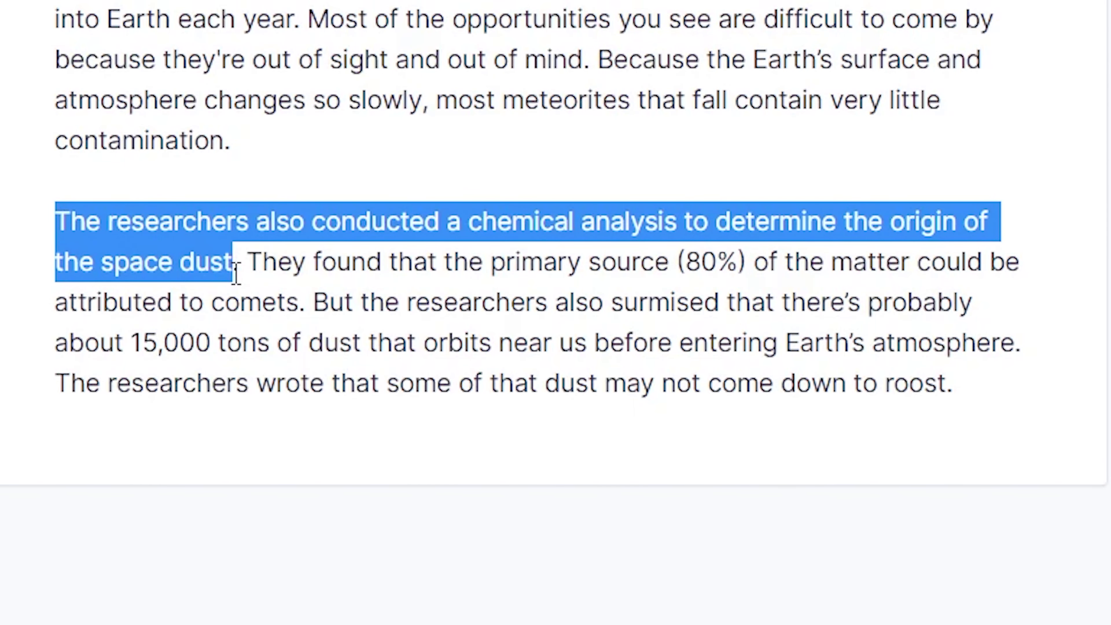
{"action": "left_click", "coordinate": [90, 318]}
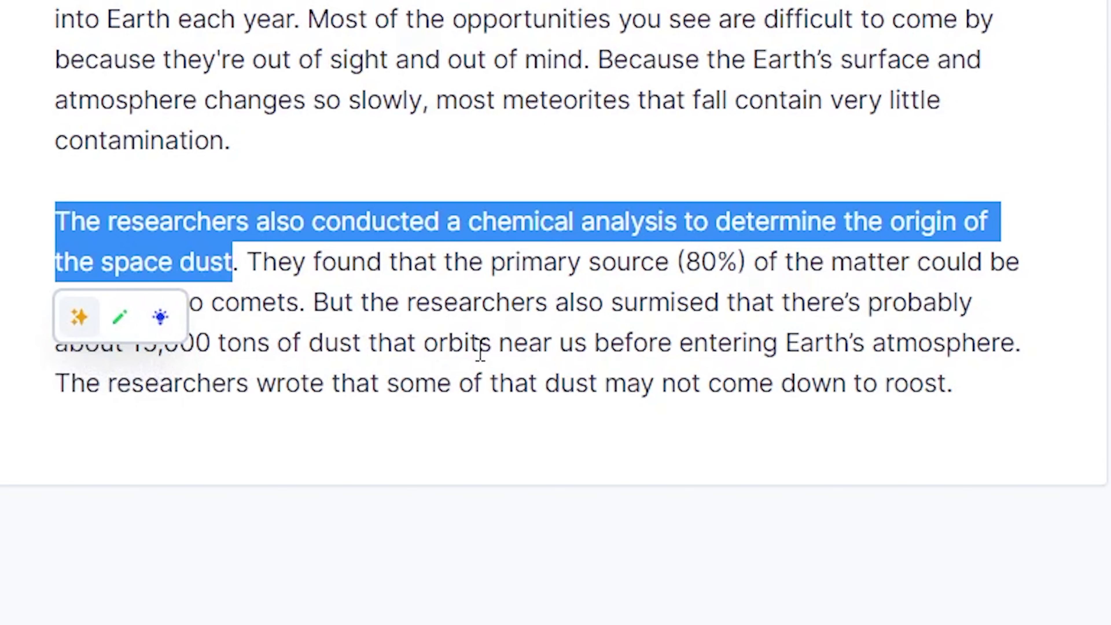
{"action": "scroll", "coordinate": [468, 346], "scroll_direction": "down", "scroll_amount": 3}
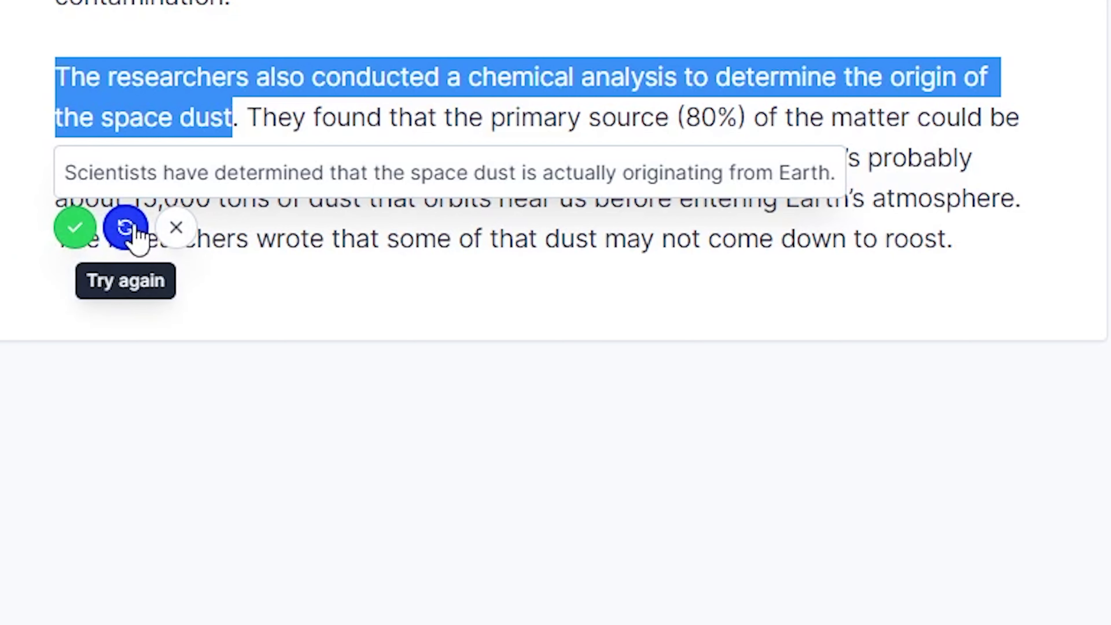
{"action": "left_click", "coordinate": [125, 228]}
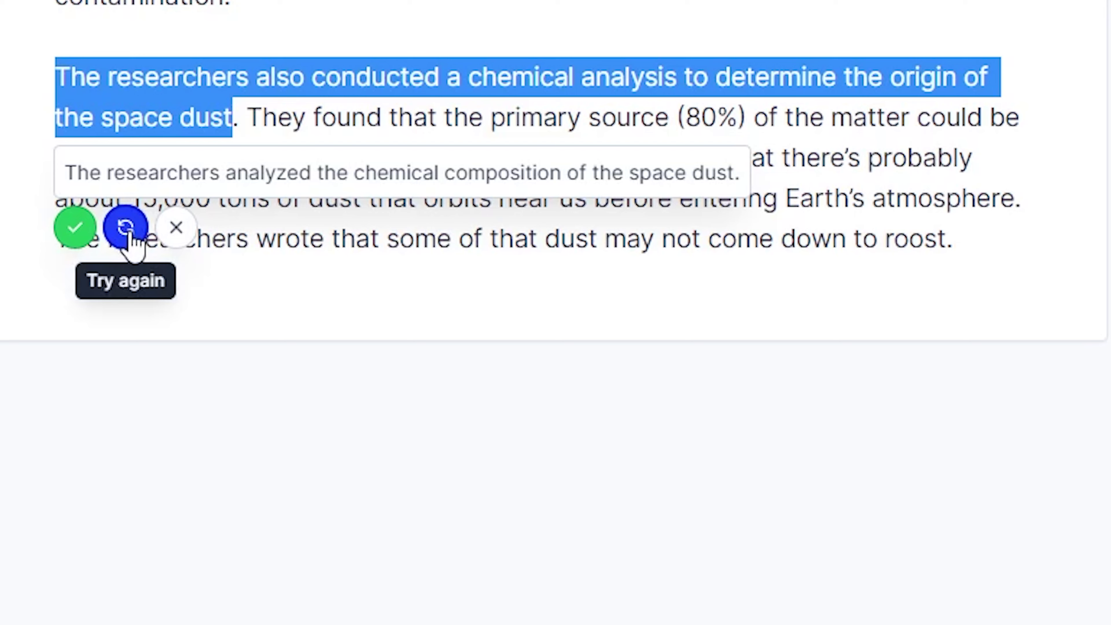
{"action": "left_click", "coordinate": [129, 234]}
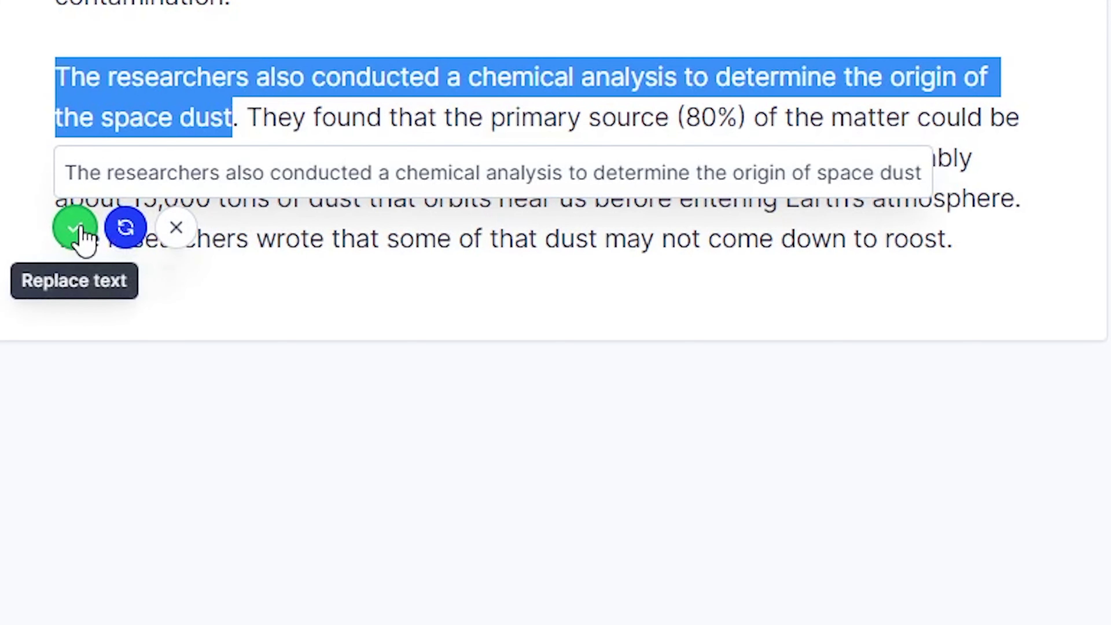
{"action": "left_click", "coordinate": [81, 234]}
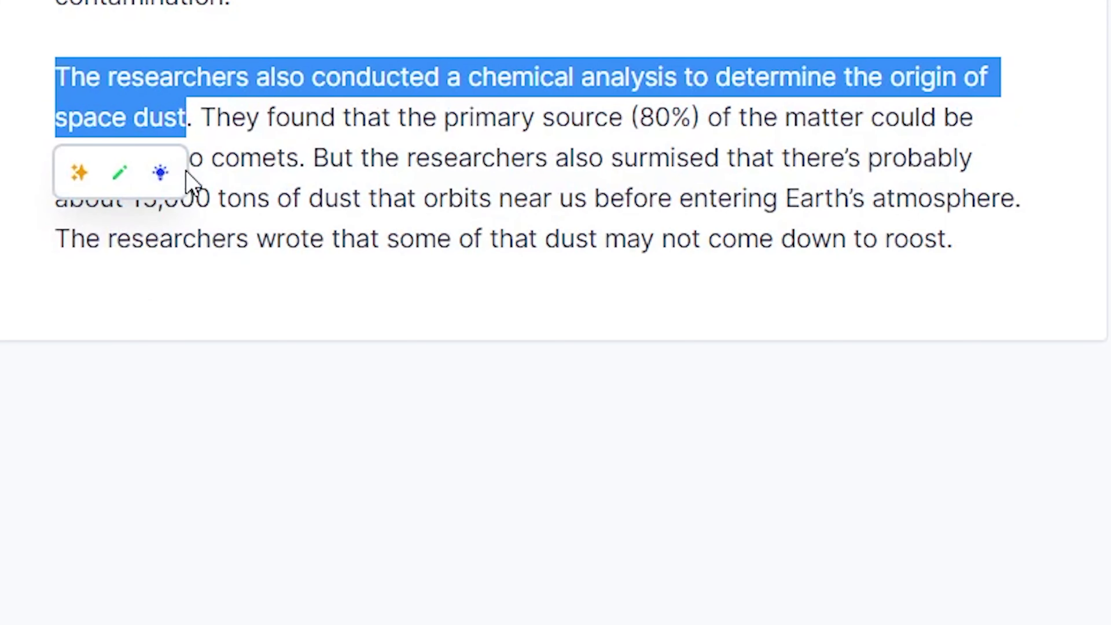
- Rewrite the sentence starting "They found that the primary source" with the AI improver, regenerating until "People discovered that the primary source (80%)…" can be accepted
{"action": "left_click", "coordinate": [205, 115]}
{"action": "left_click_drag", "start_coordinate": [205, 114], "coordinate": [310, 173]}
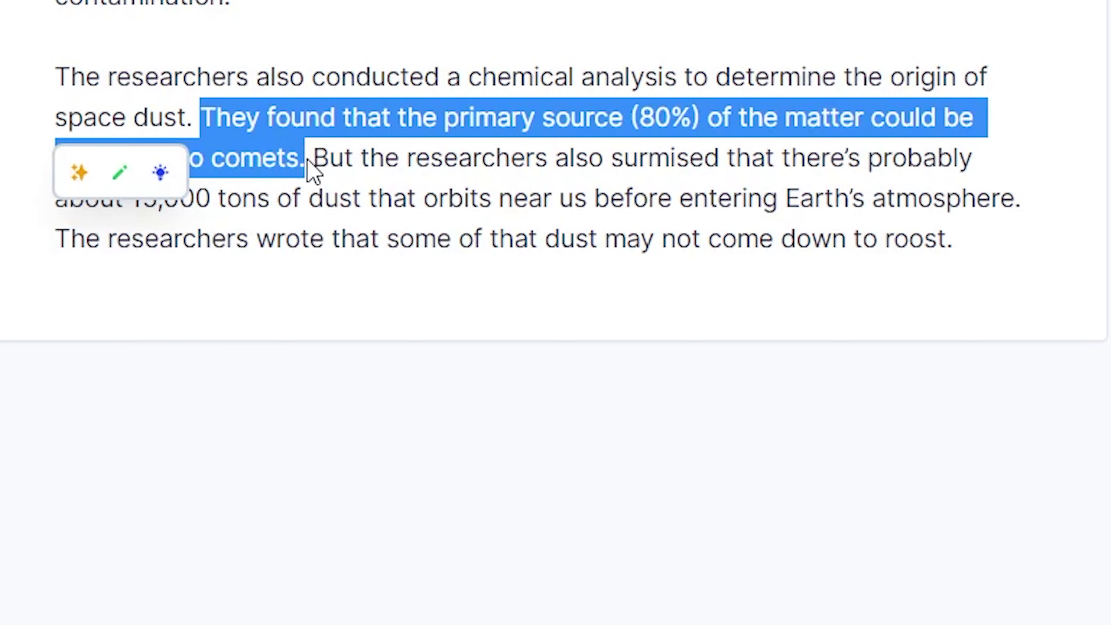
{"action": "left_click", "coordinate": [81, 215]}
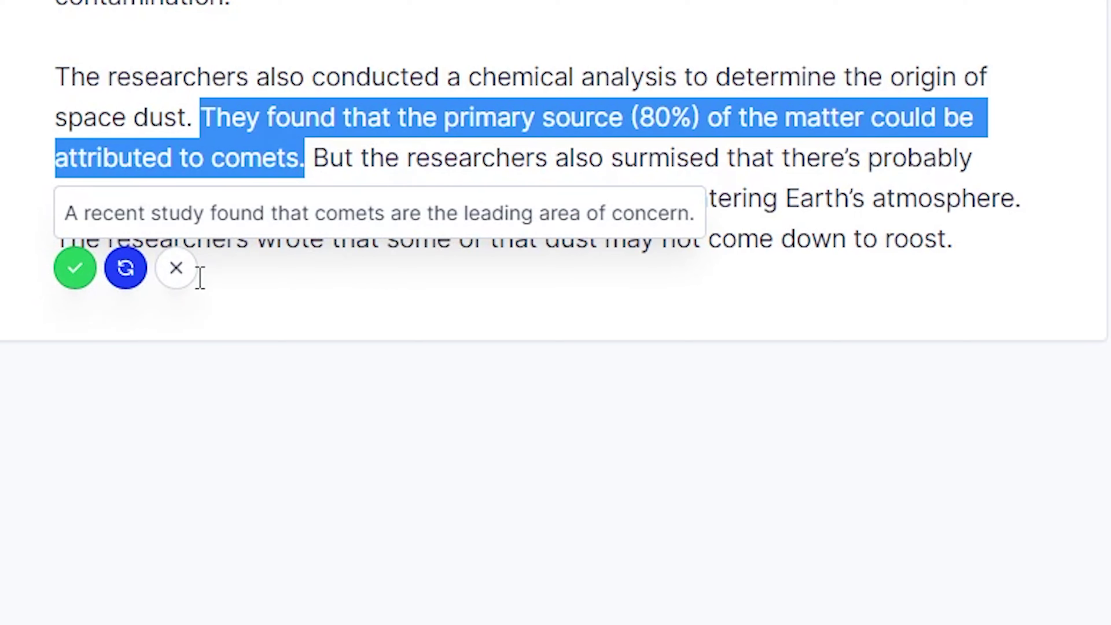
{"action": "left_click", "coordinate": [125, 271]}
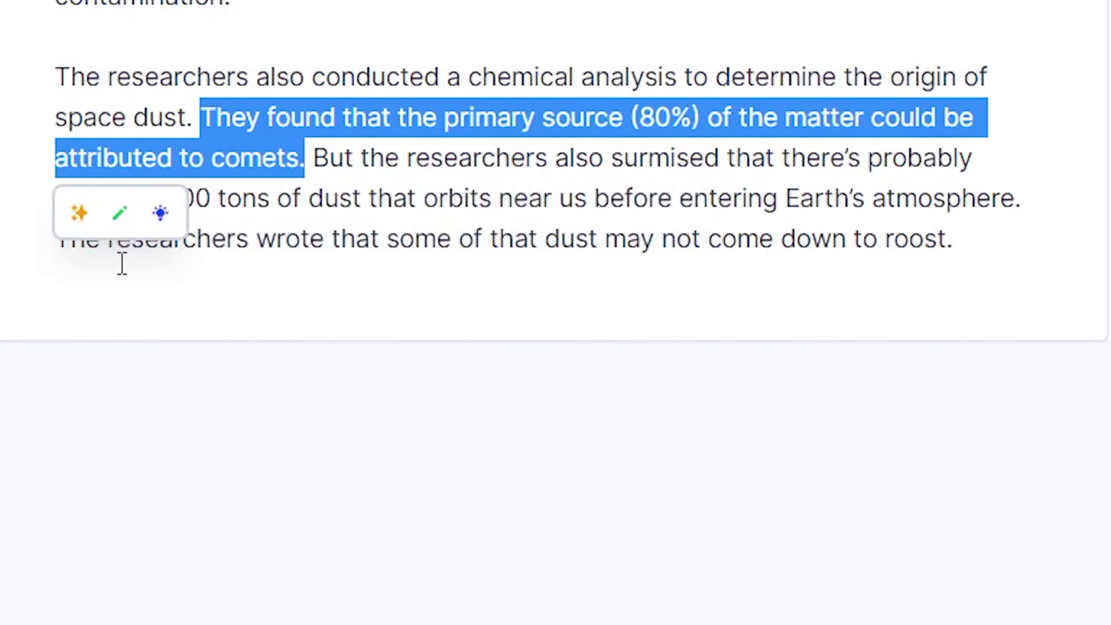
{"action": "left_click", "coordinate": [127, 269]}
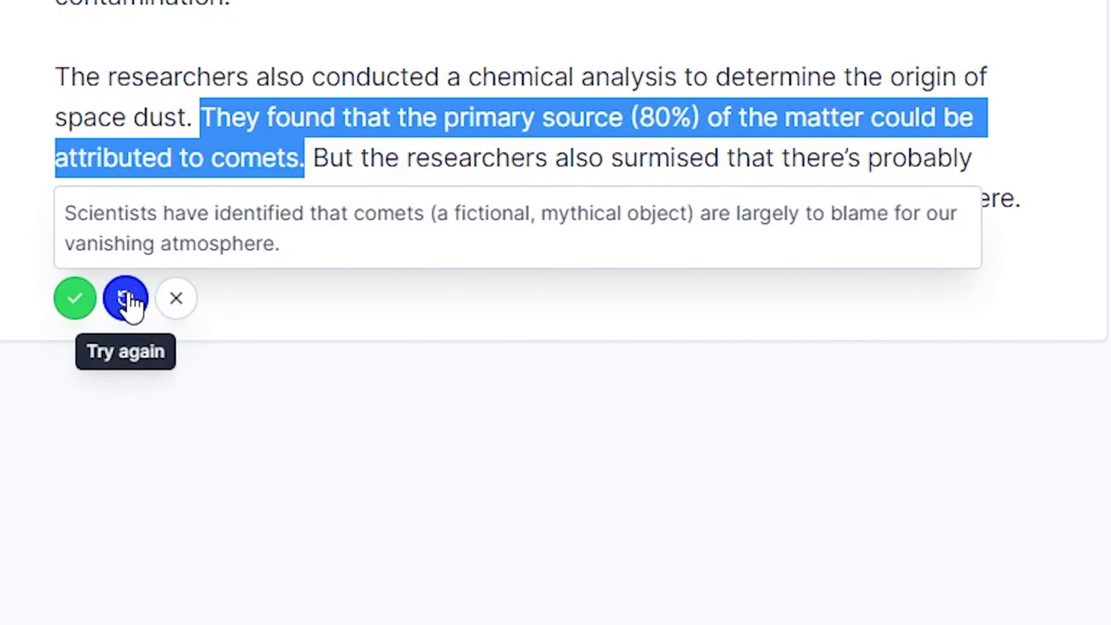
{"action": "left_click", "coordinate": [126, 299]}
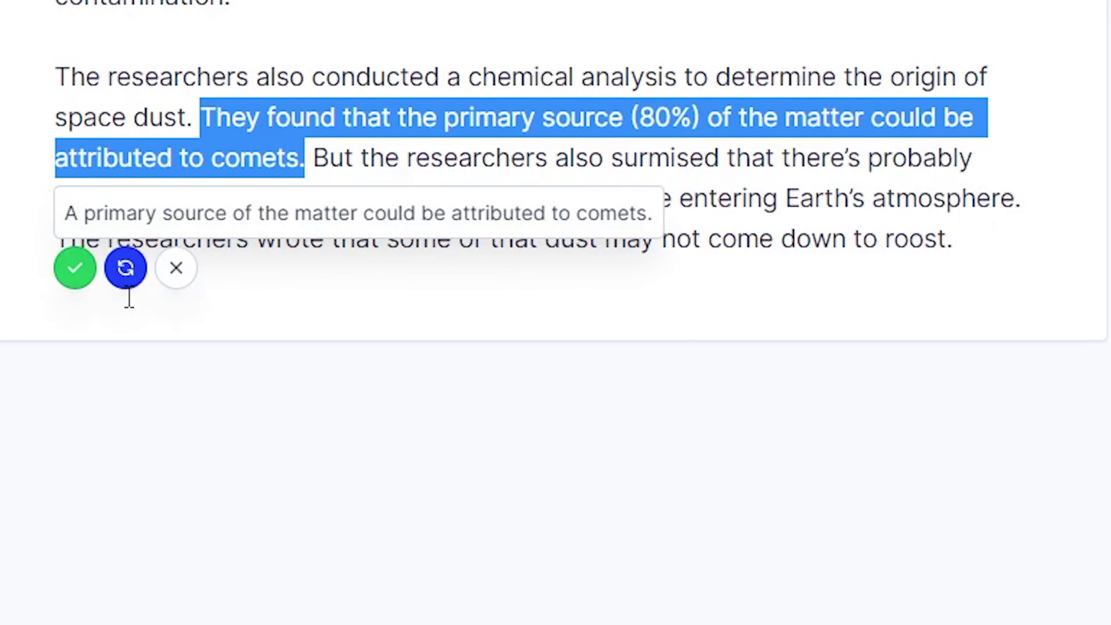
{"action": "left_click", "coordinate": [128, 280]}
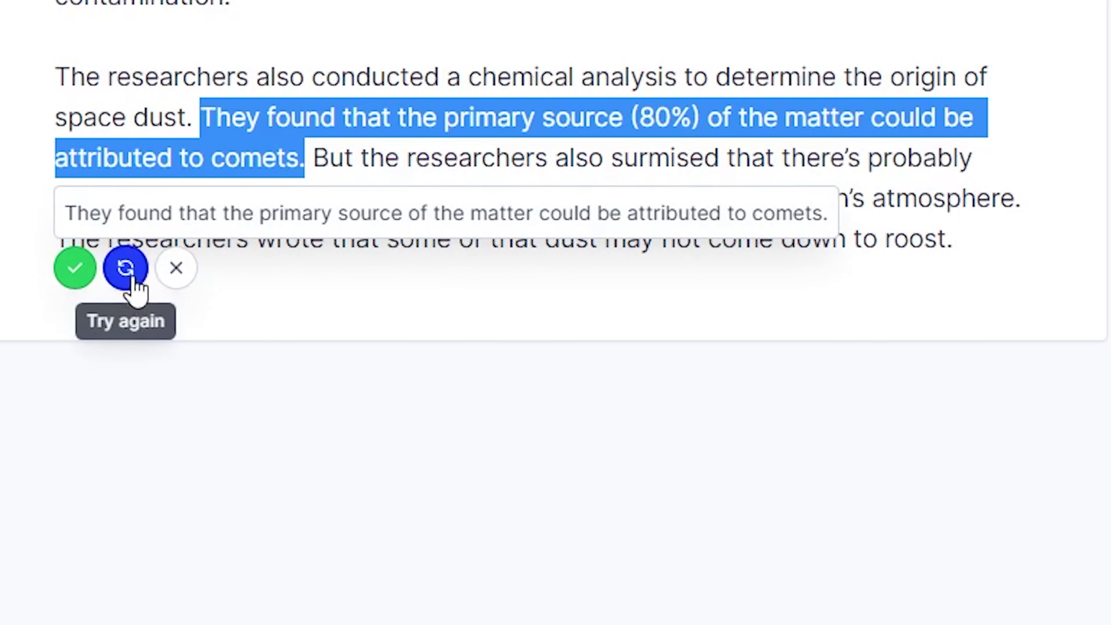
{"action": "left_click", "coordinate": [132, 281]}
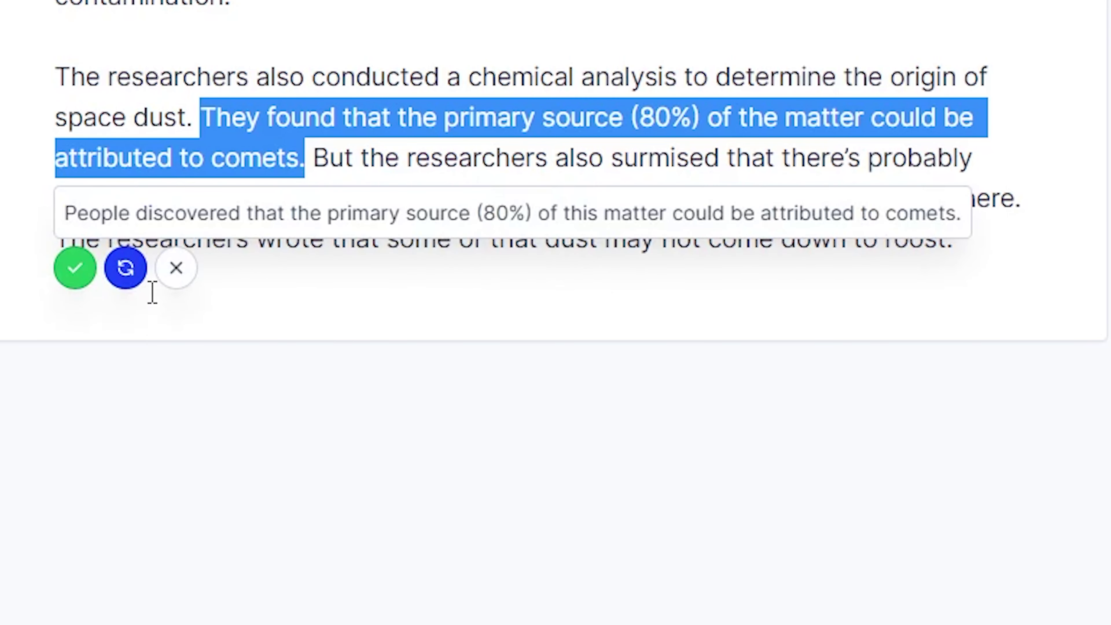
{"action": "left_click", "coordinate": [70, 280]}
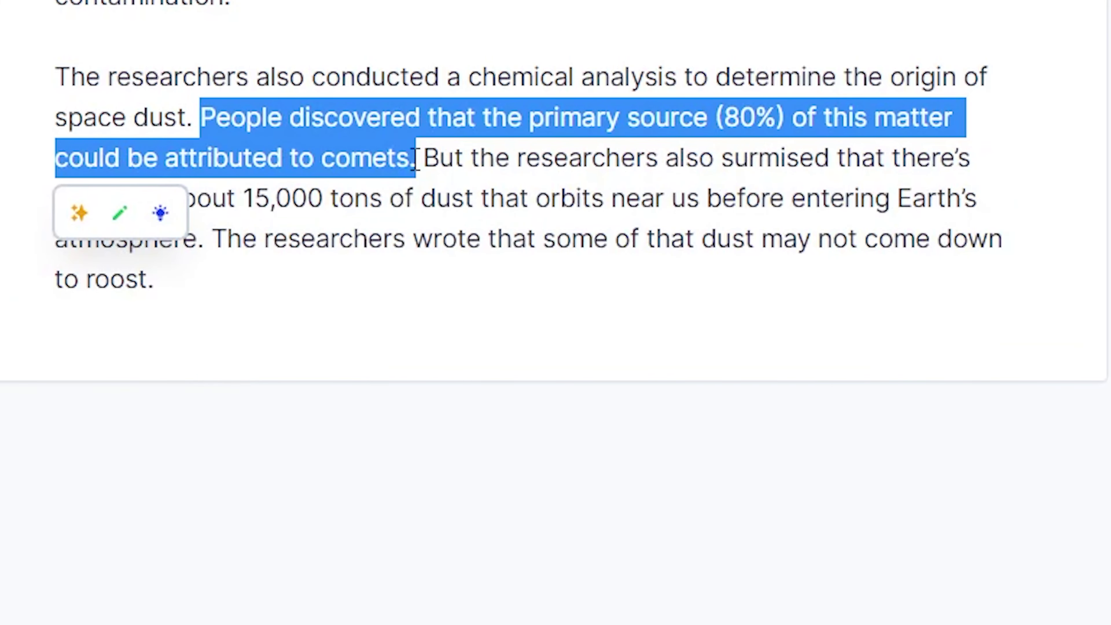
- Rewrite the sentence starting "But the researchers also surmised" with the AI improver, regenerate once, and accept "Studies have shown that the Earth receives…"
{"action": "left_click", "coordinate": [422, 155]}
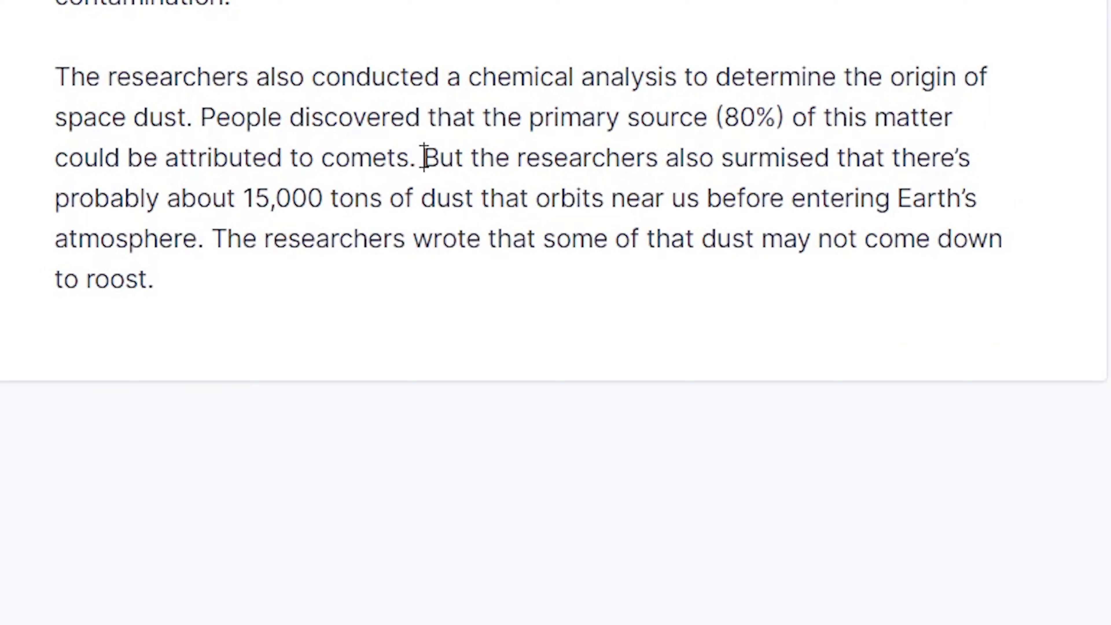
{"action": "left_click_drag", "start_coordinate": [424, 155], "coordinate": [199, 247]}
{"action": "left_click", "coordinate": [79, 294]}
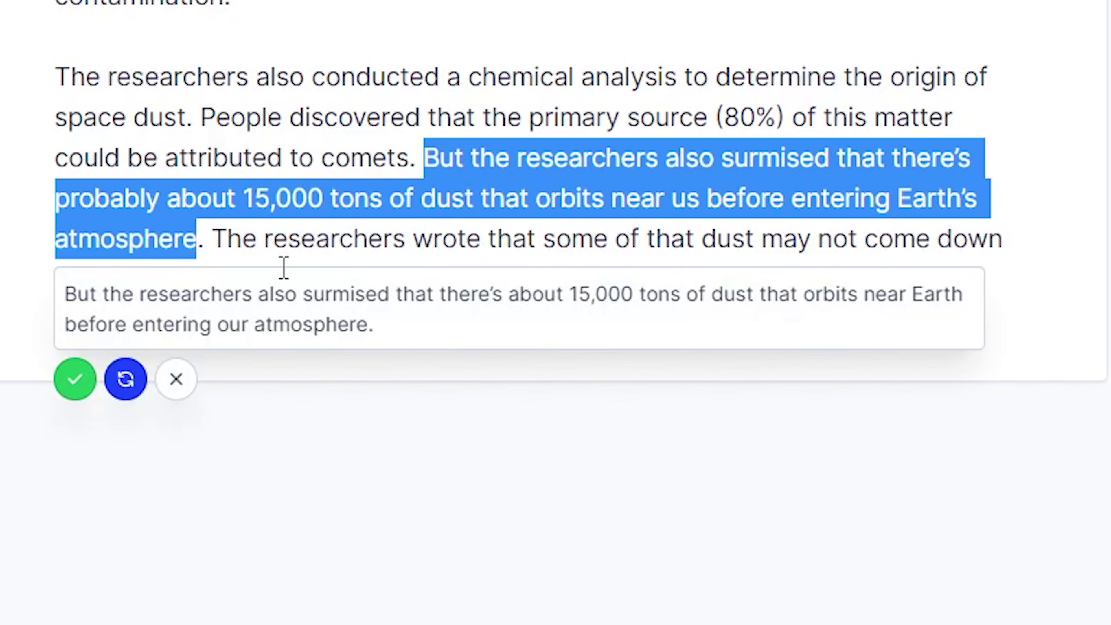
{"action": "left_click", "coordinate": [126, 385]}
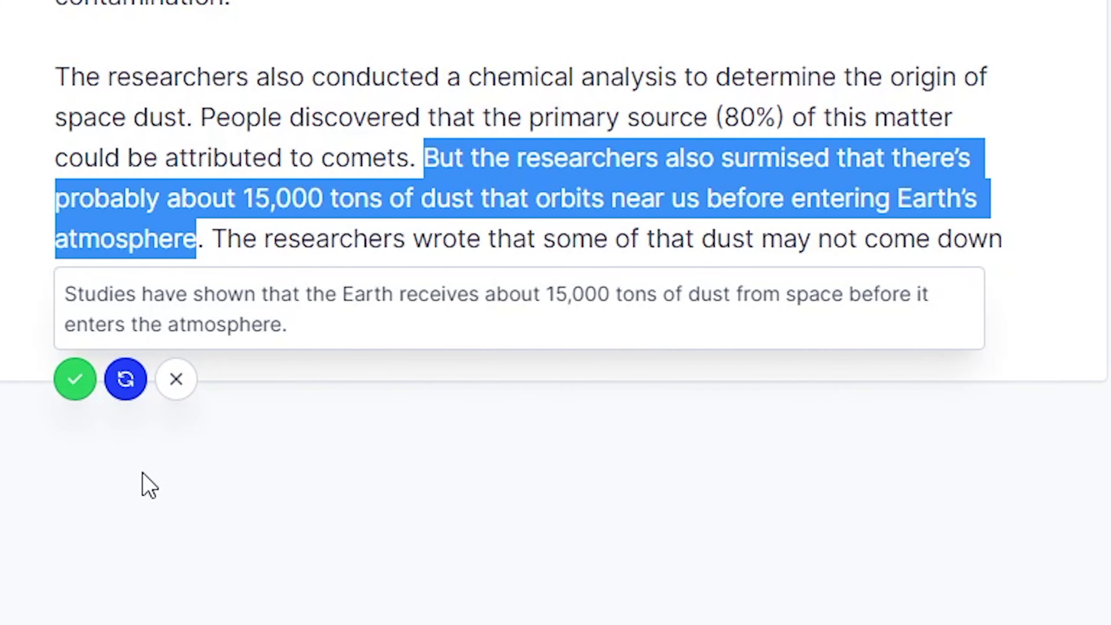
{"action": "left_click", "coordinate": [75, 379]}
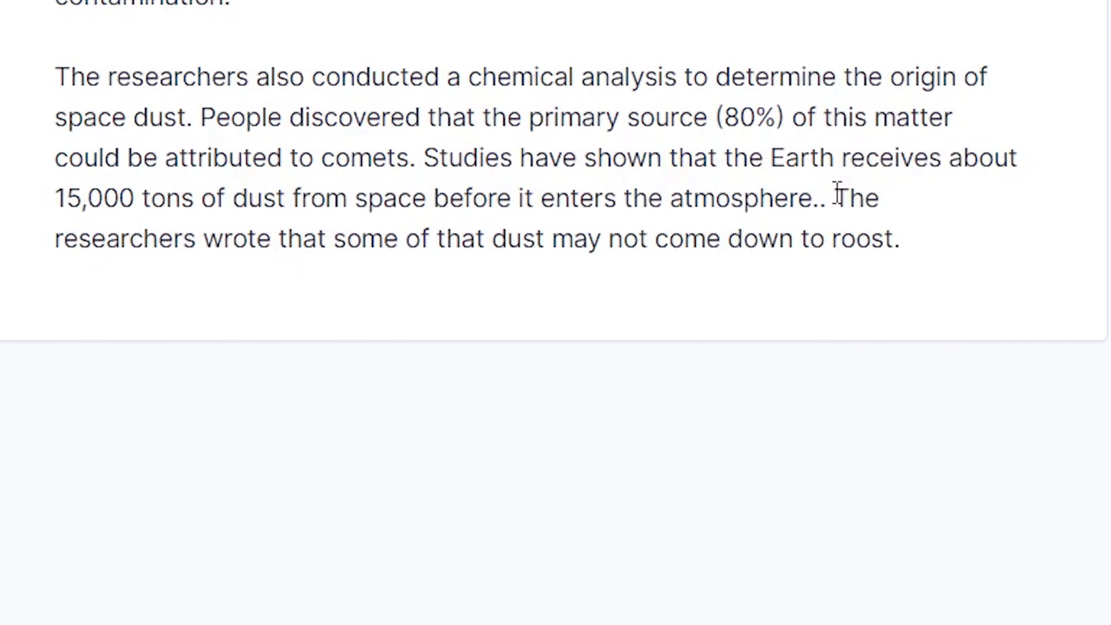
- Rewrite the article's last sentence with the AI improver, accept "The researchers suggested that some of the dust…", and remove the doubled period before it
{"action": "left_click_drag", "start_coordinate": [836, 197], "coordinate": [904, 230]}
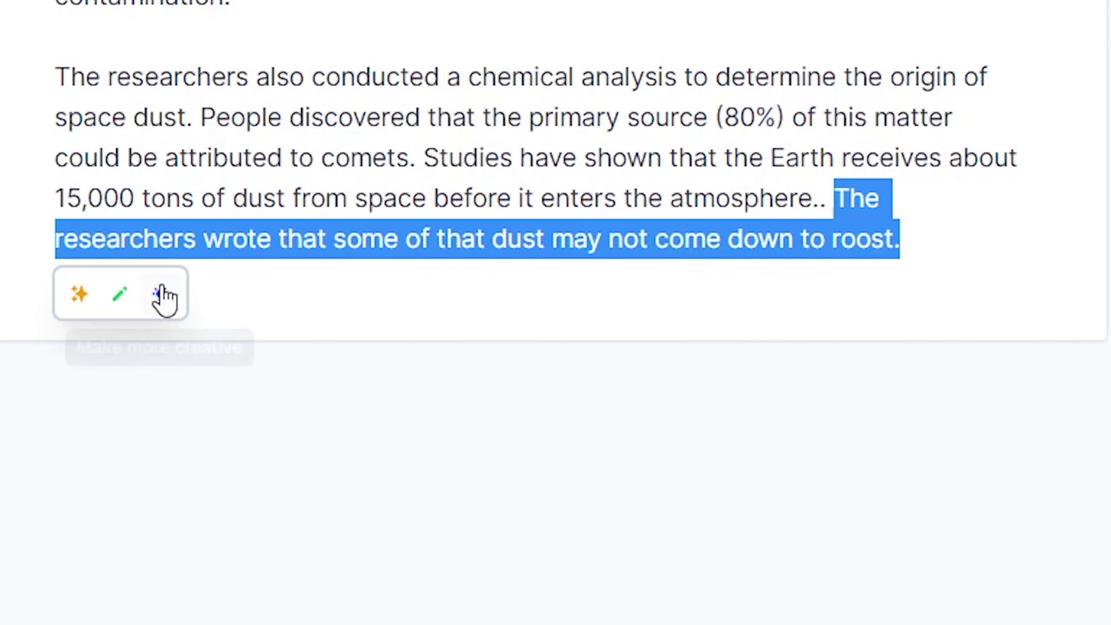
{"action": "left_click", "coordinate": [79, 302]}
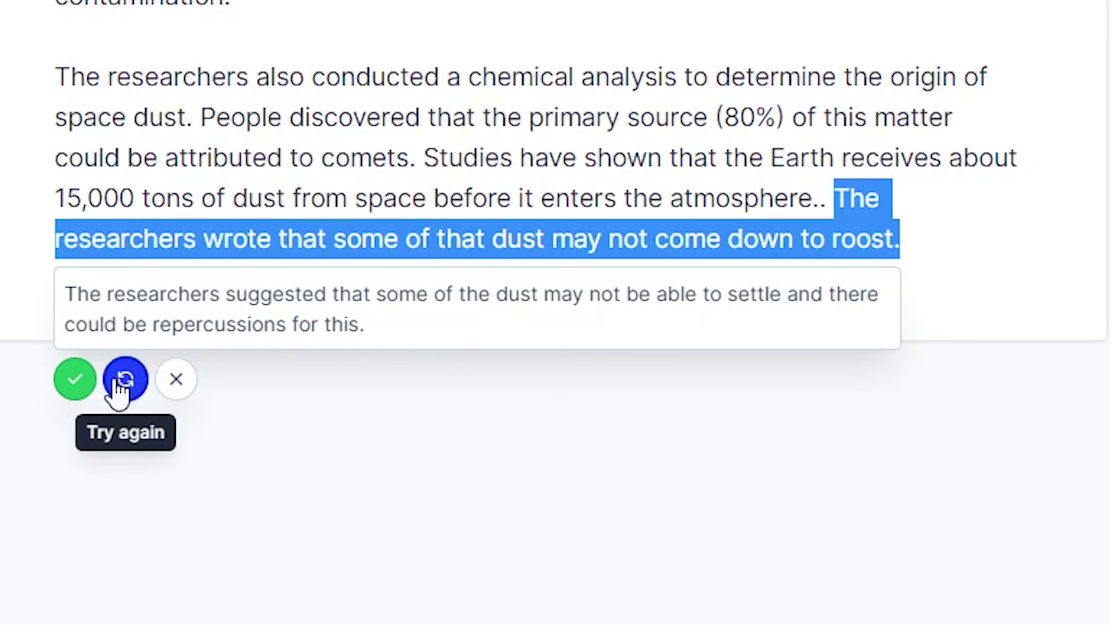
{"action": "left_click", "coordinate": [73, 380]}
{"action": "left_click", "coordinate": [570, 316]}
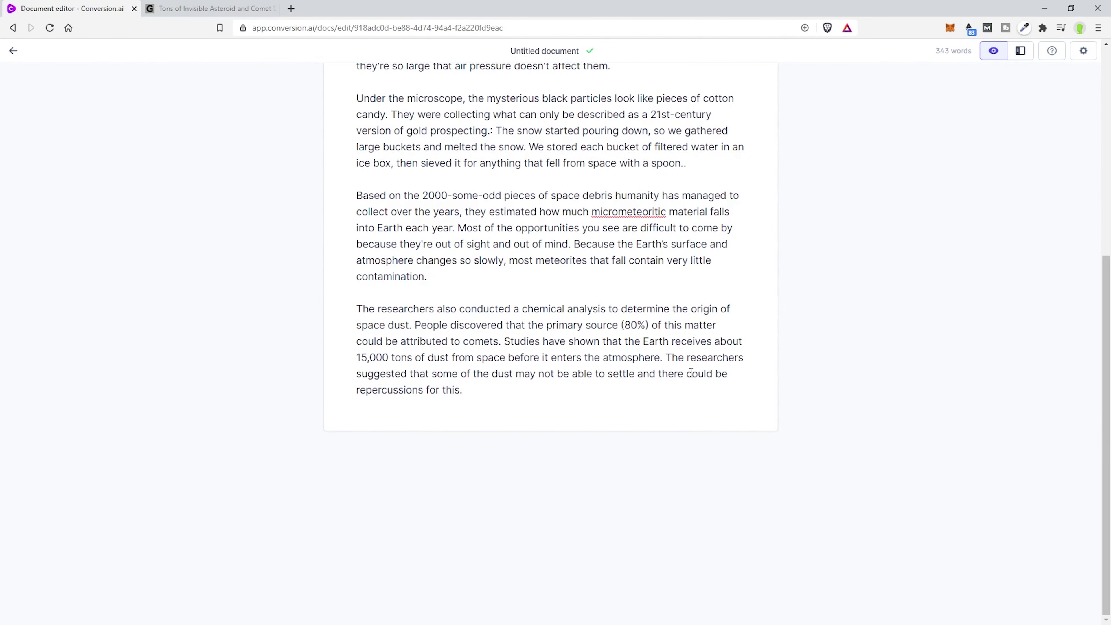
{"action": "scroll", "coordinate": [691, 372], "scroll_direction": "up", "scroll_amount": 1}
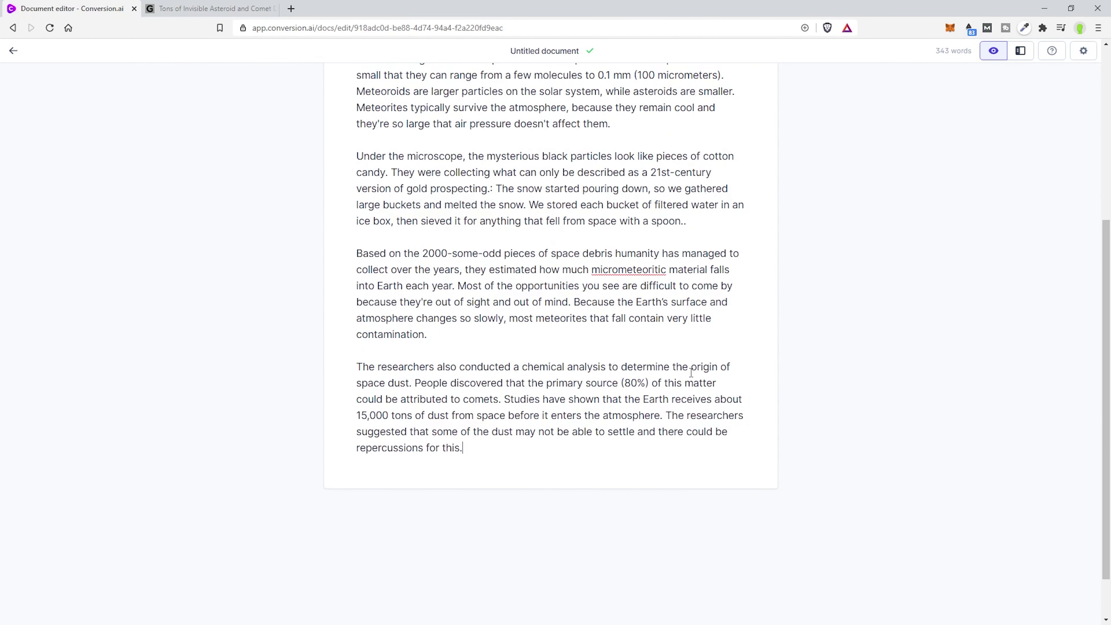
{"action": "scroll", "coordinate": [737, 448], "scroll_direction": "down", "scroll_amount": 1}
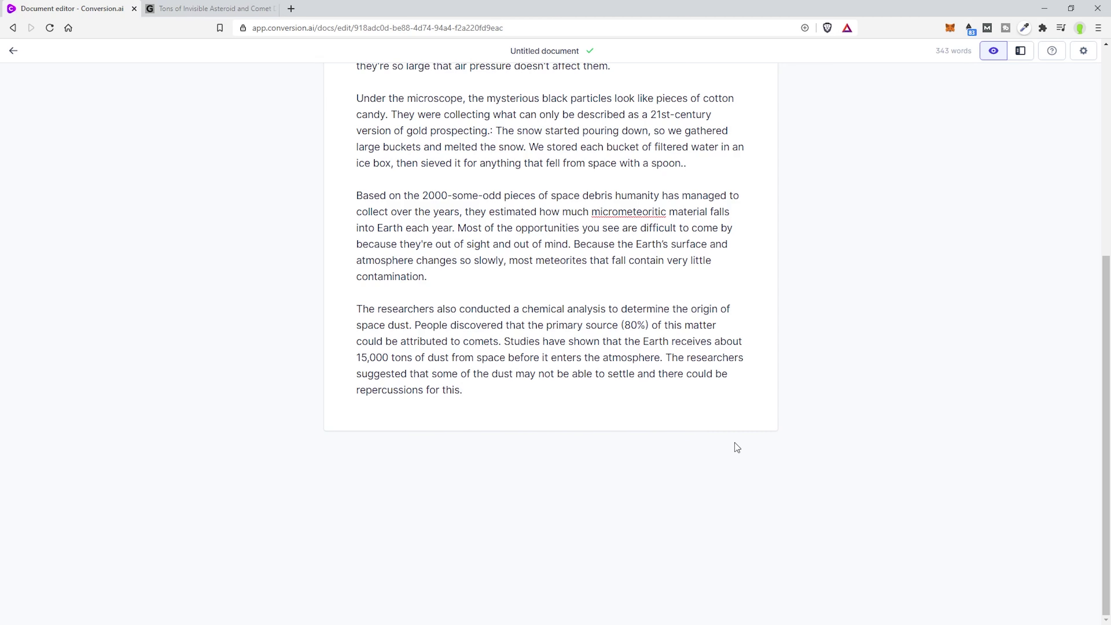
{"action": "scroll", "coordinate": [600, 372], "scroll_direction": "up", "scroll_amount": 6}
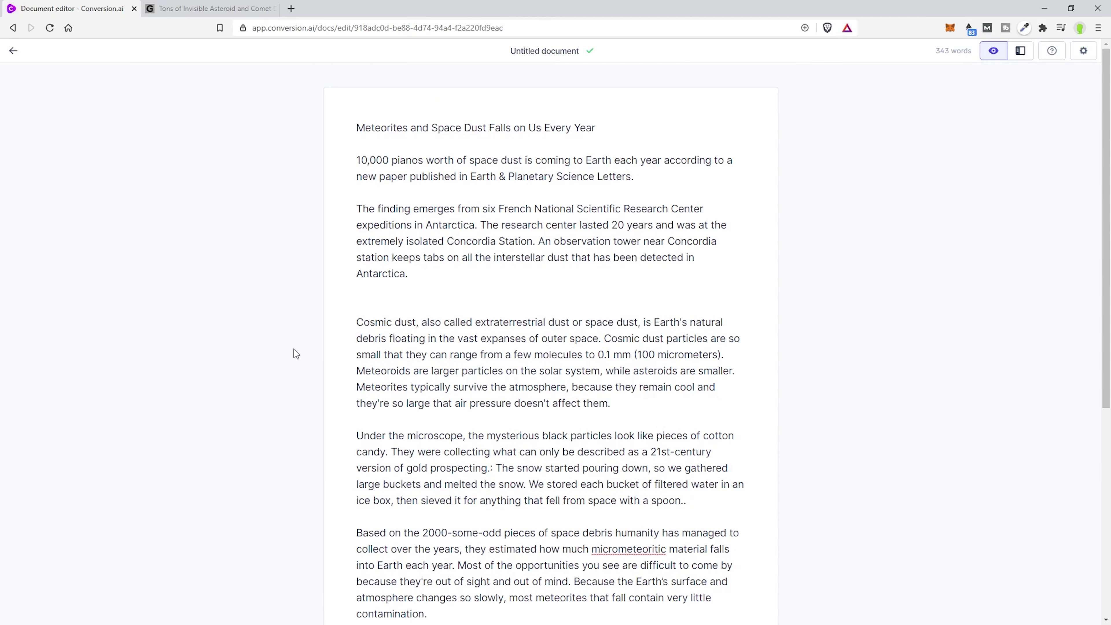